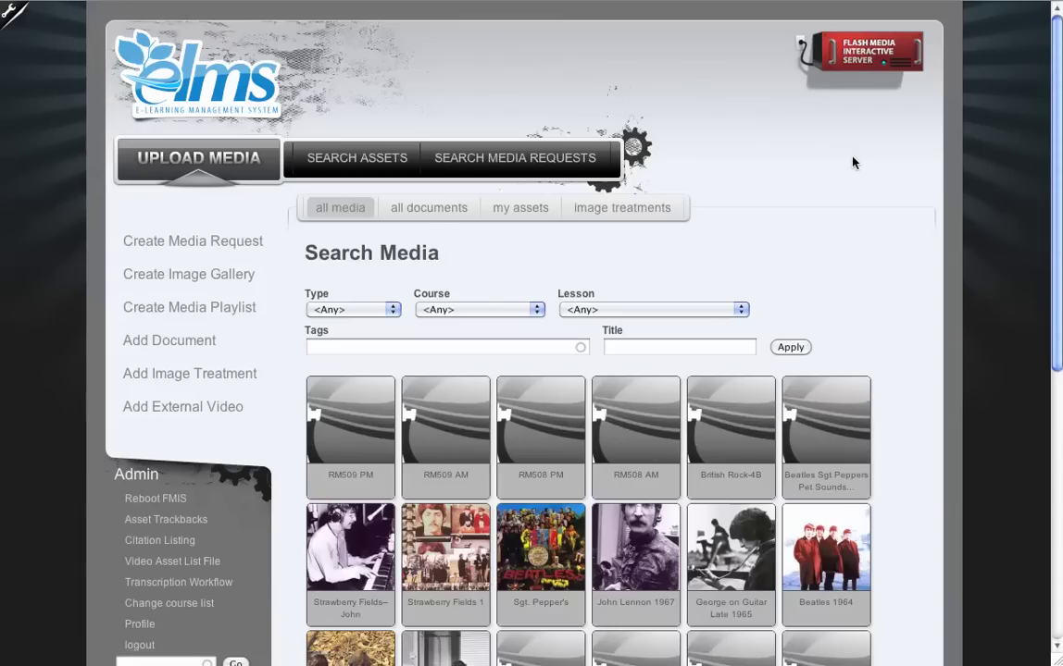
Step: Filter the Search Media results to the Thea 105 course using the Course dropdown
scroll(840, 164, "down", 1)
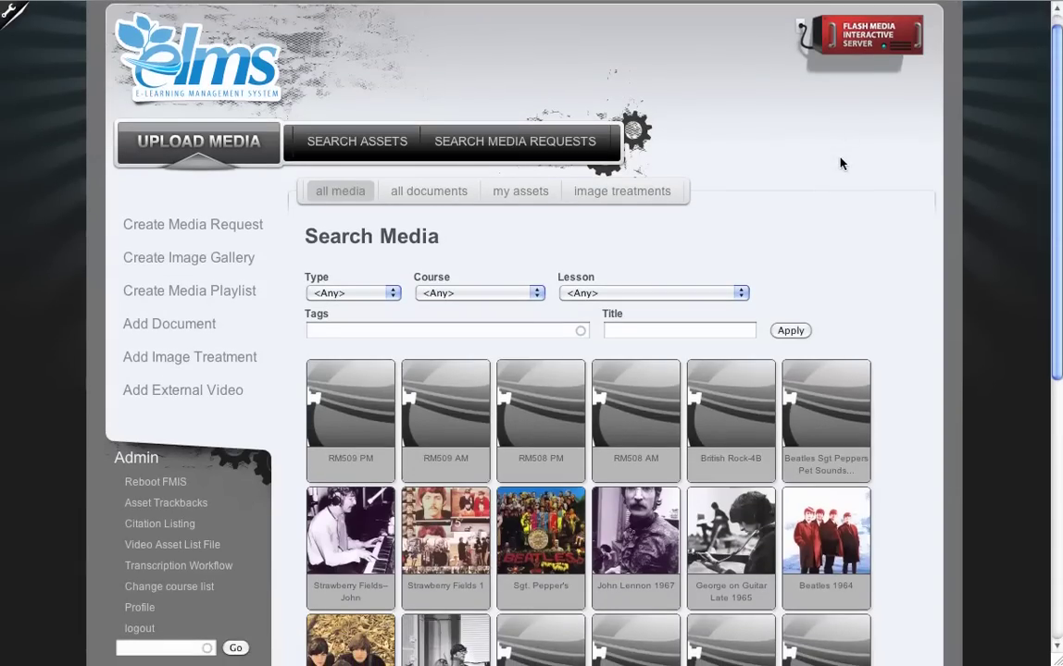
scroll(839, 167, "down", 1)
scroll(837, 166, "up", 3)
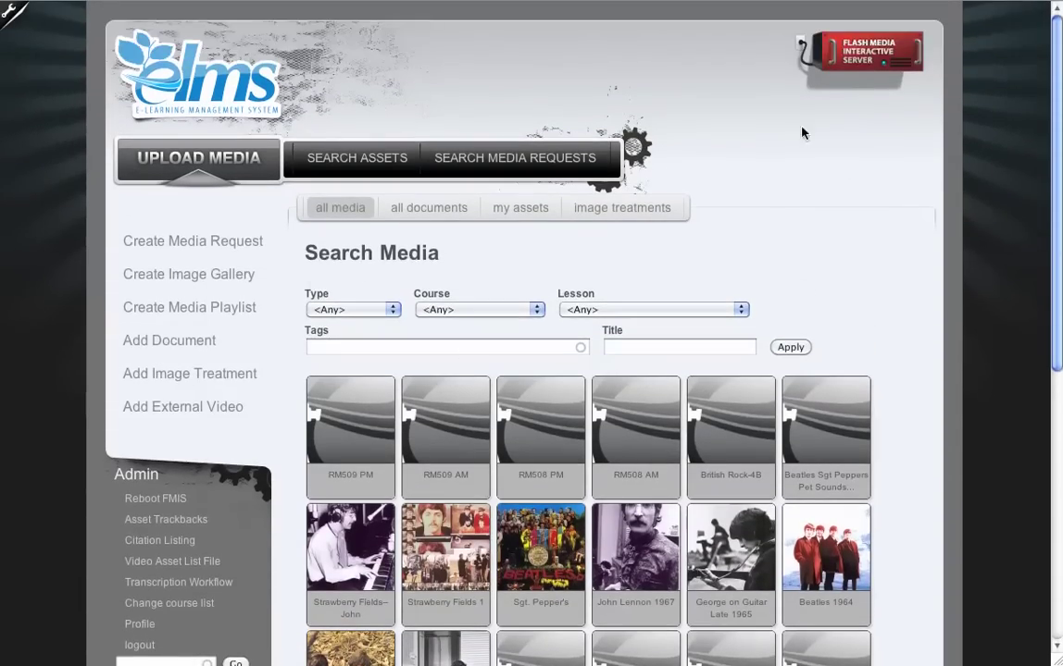
left_click(516, 313)
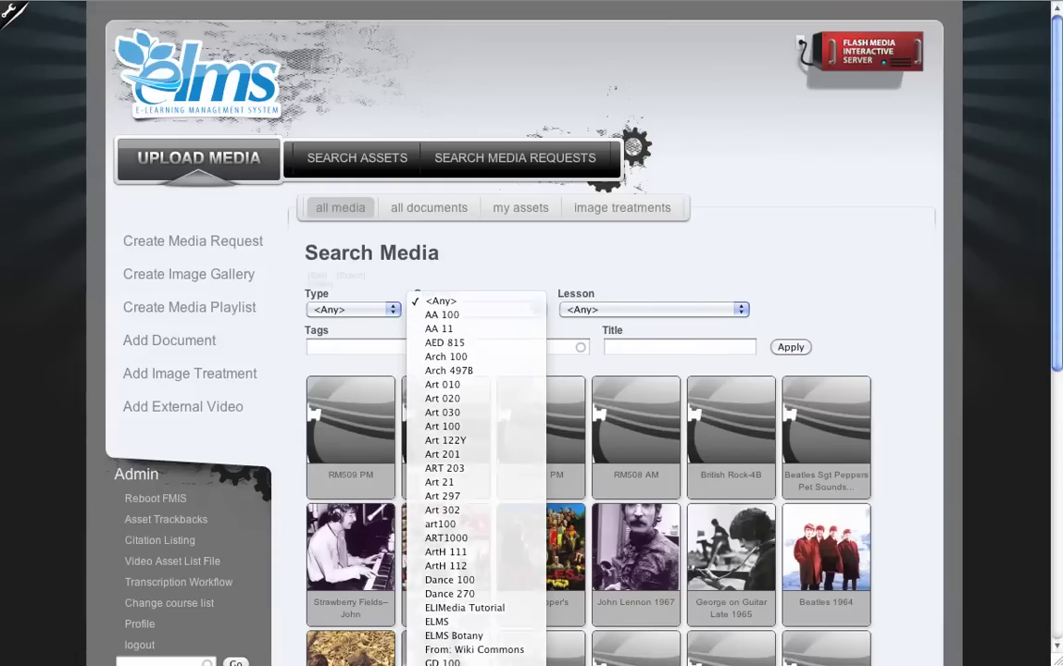
type("thea")
key("Return")
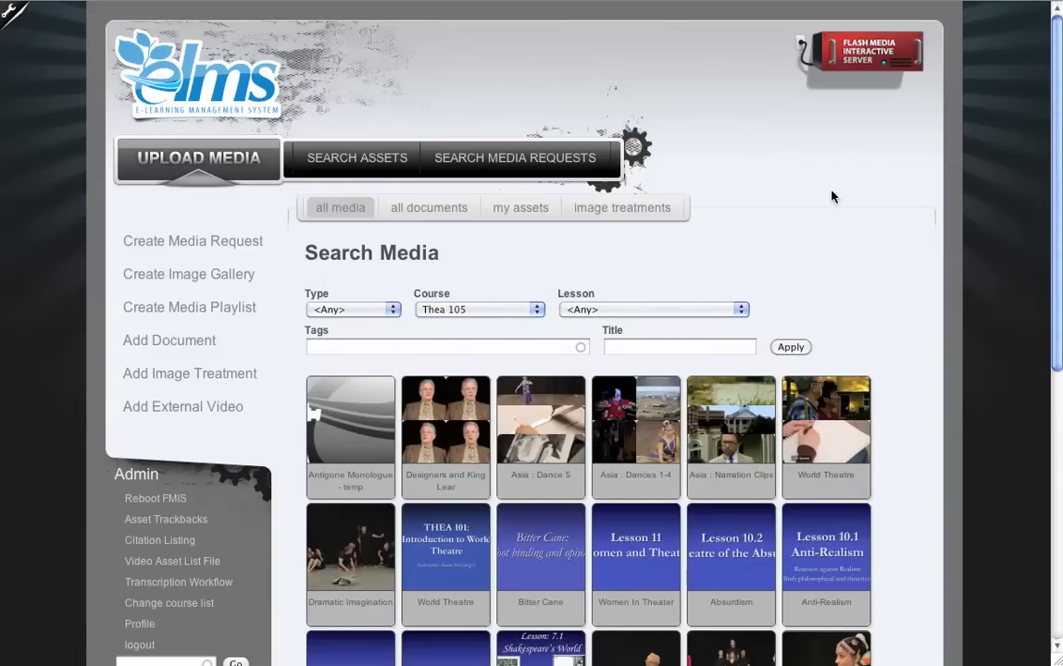
scroll(747, 300, "down", 6)
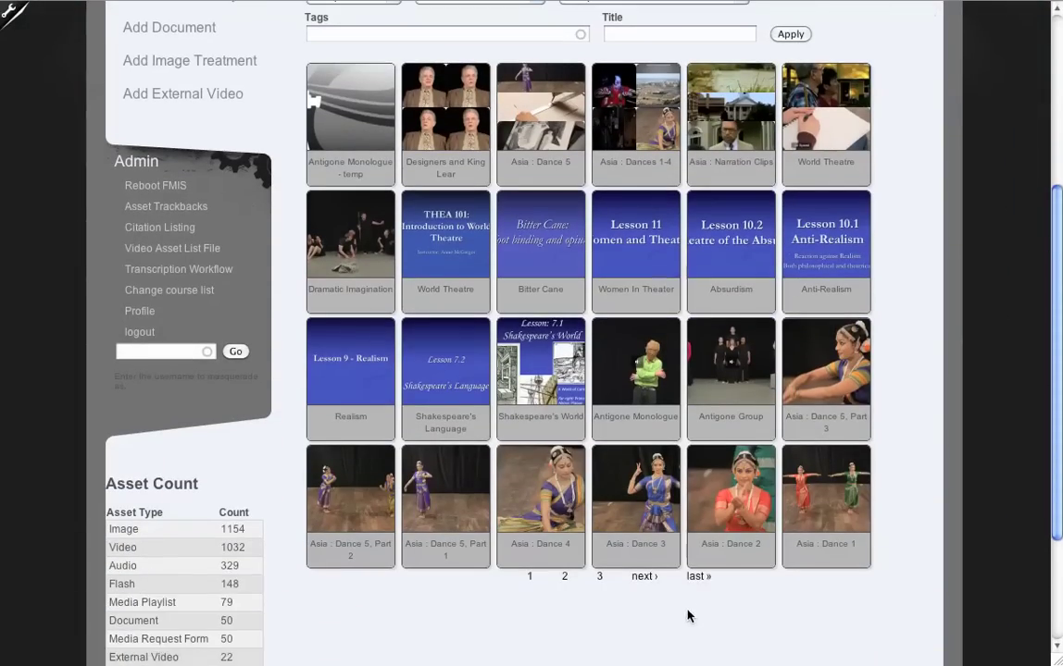
Step: From the last results page, open THEA 105 : Lesson 12 Lecture, play it and seek to 10:25
left_click(703, 575)
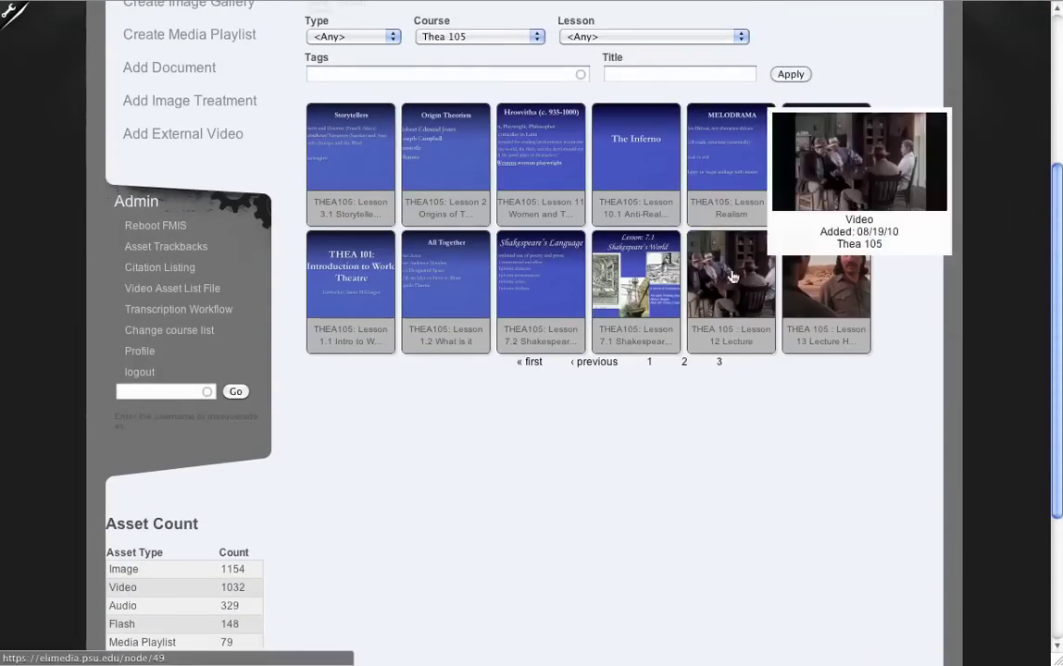
left_click(828, 233)
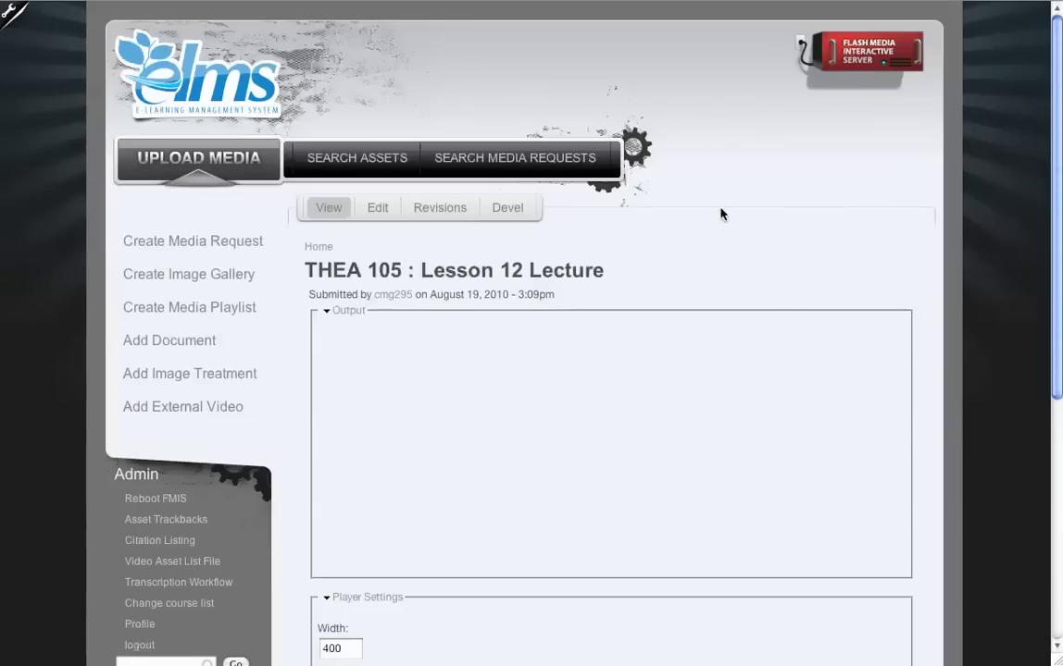
scroll(638, 231, "down", 1)
scroll(762, 363, "down", 2)
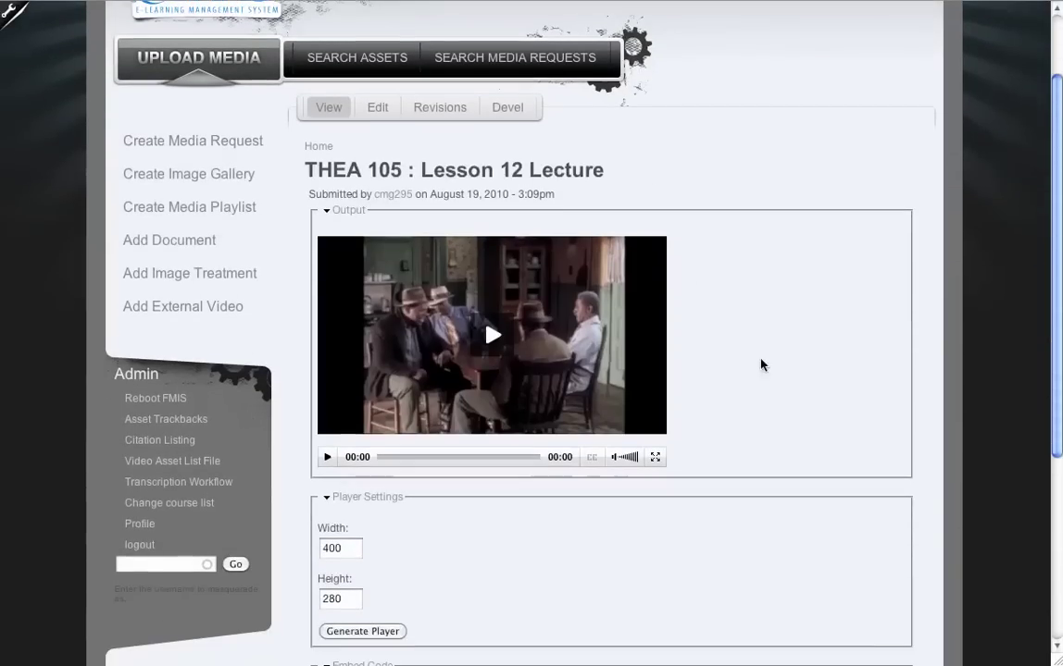
left_click(535, 356)
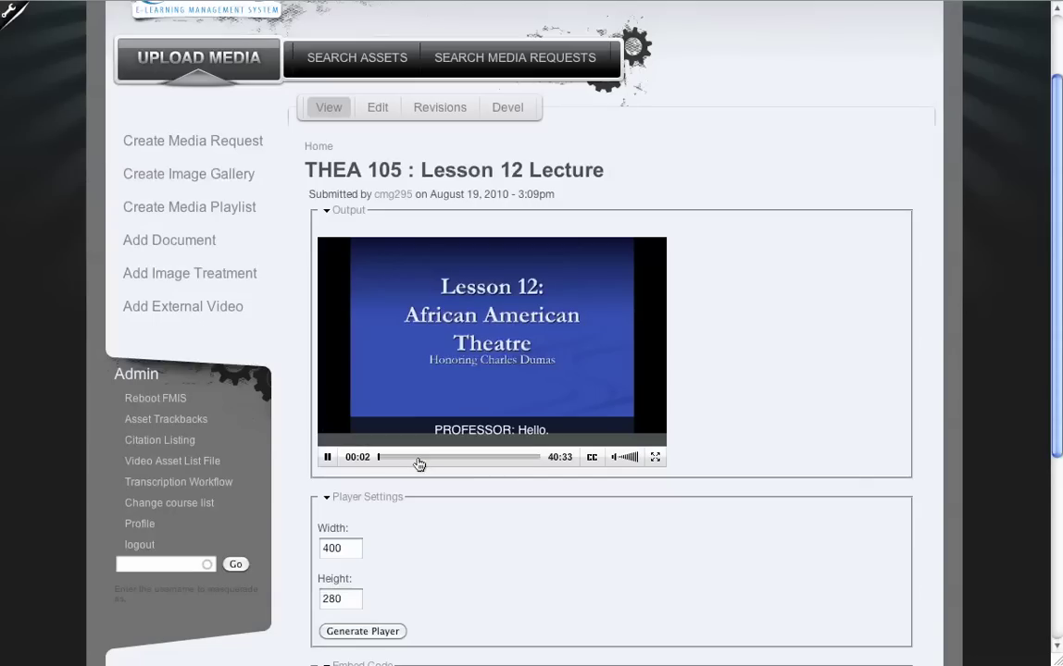
left_click(419, 457)
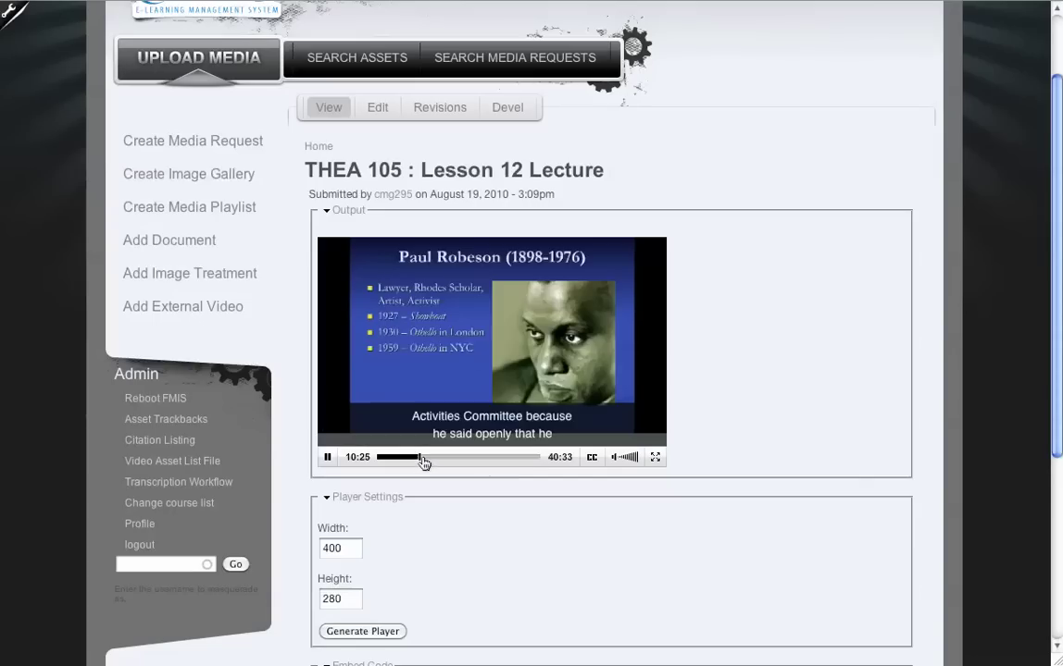
scroll(740, 334, "down", 5)
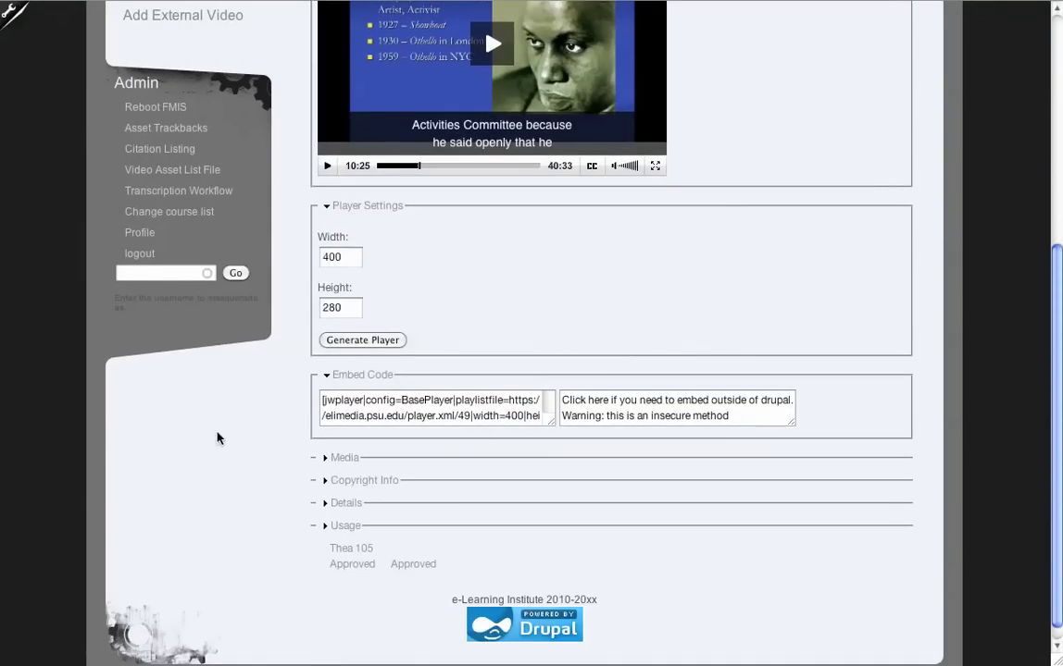
Step: Display the lecture's outside-Drupal jwplayer-1-div embed code and resize its box
left_click(364, 412)
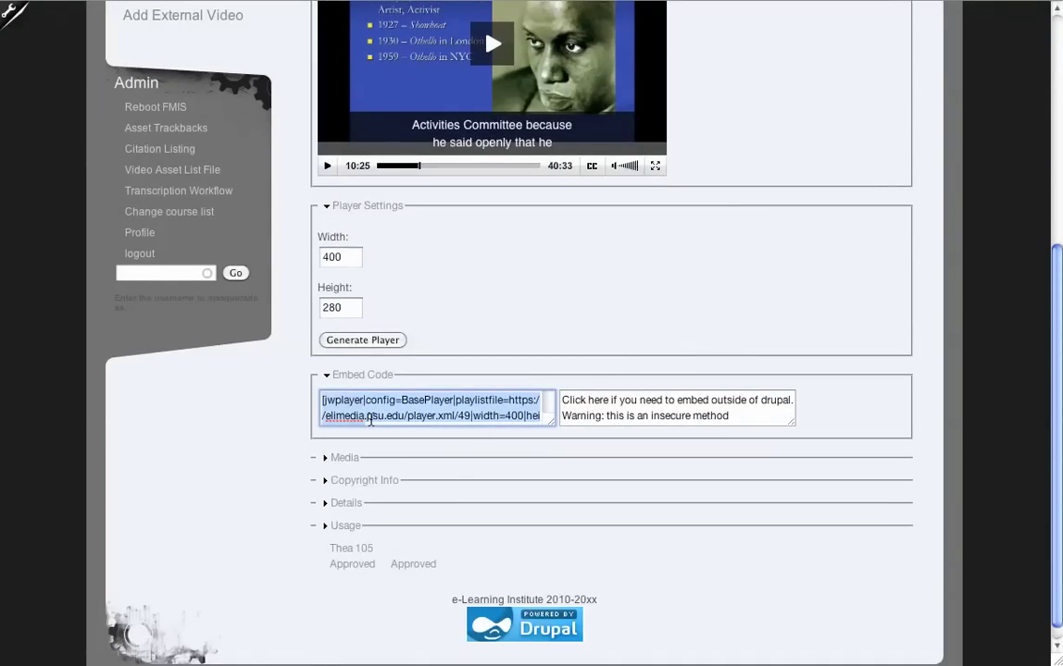
left_click(344, 526)
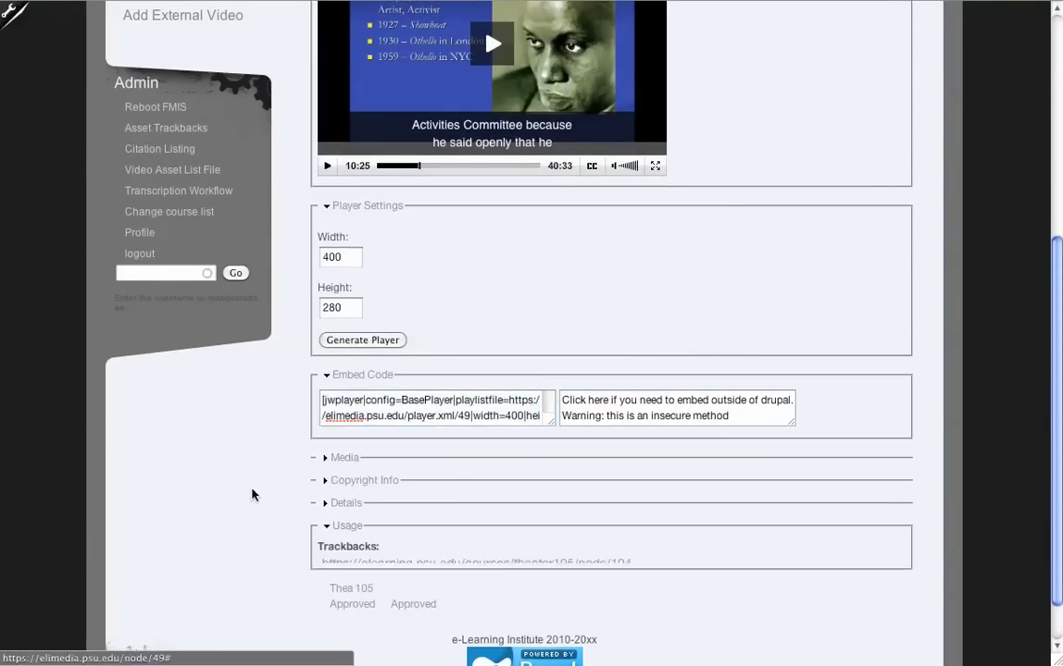
left_click(333, 499)
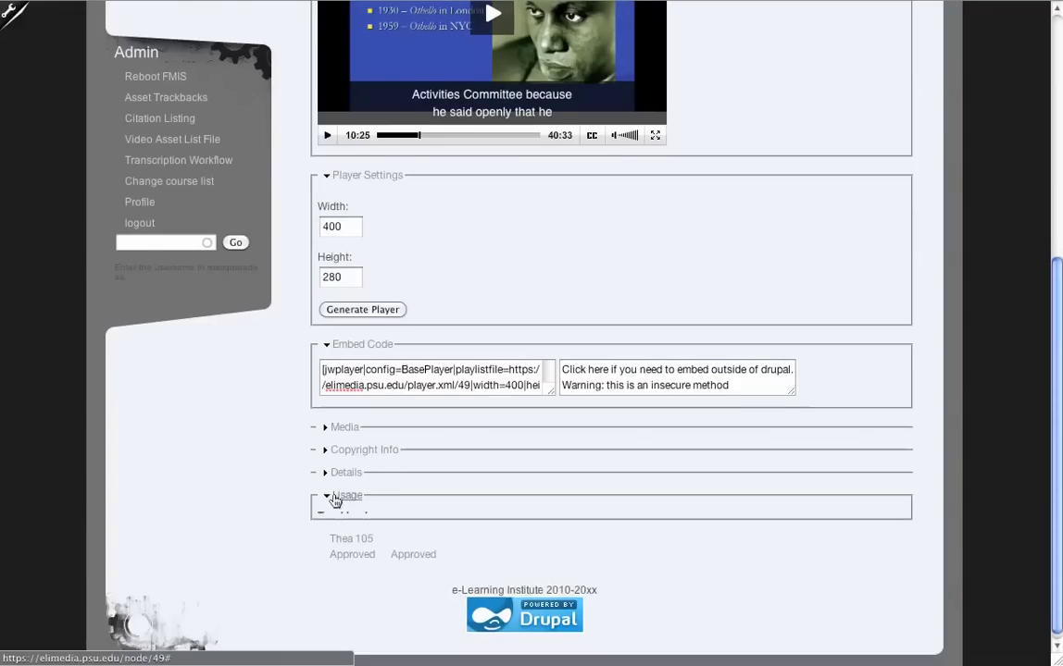
left_click(473, 396)
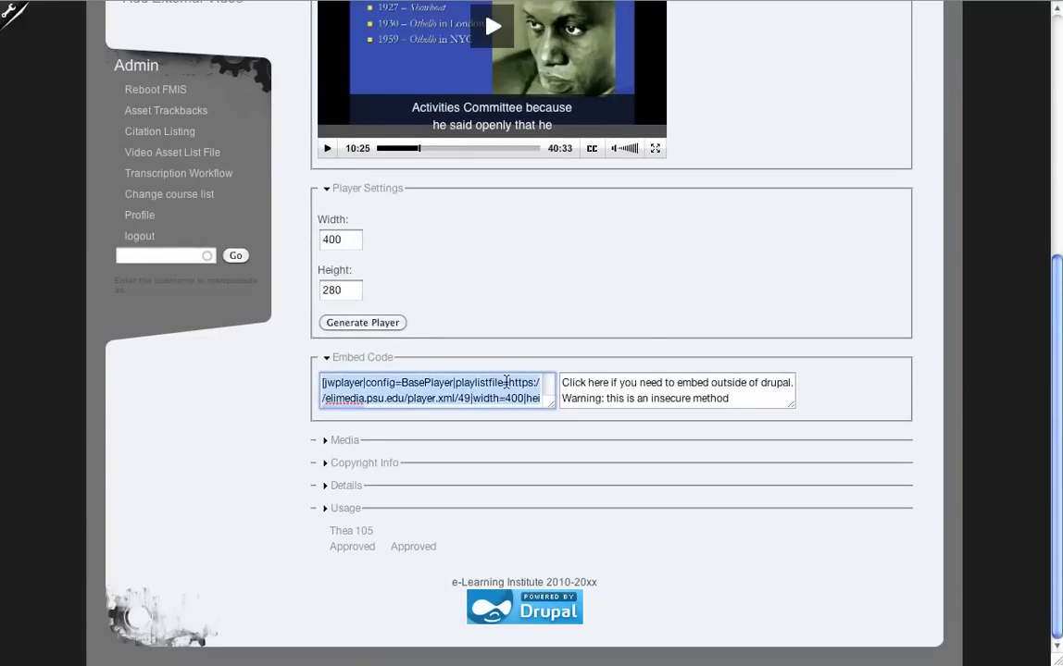
left_click(656, 385)
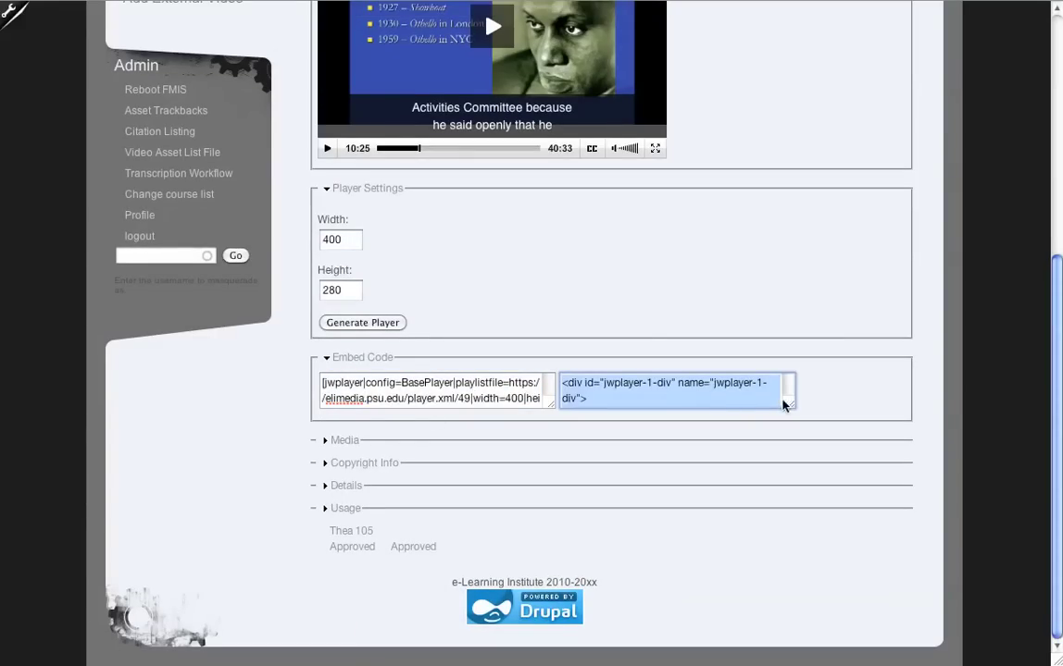
mouse_move(787, 404)
left_mouse_down()
mouse_move(809, 423)
mouse_move(792, 406)
left_mouse_up()
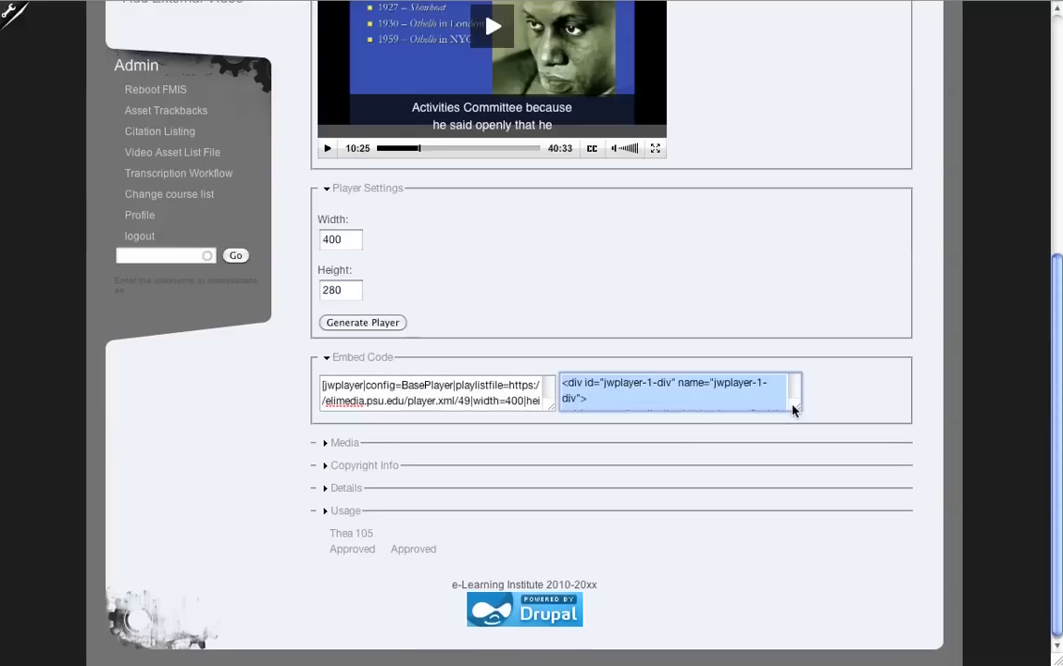
left_click(535, 340)
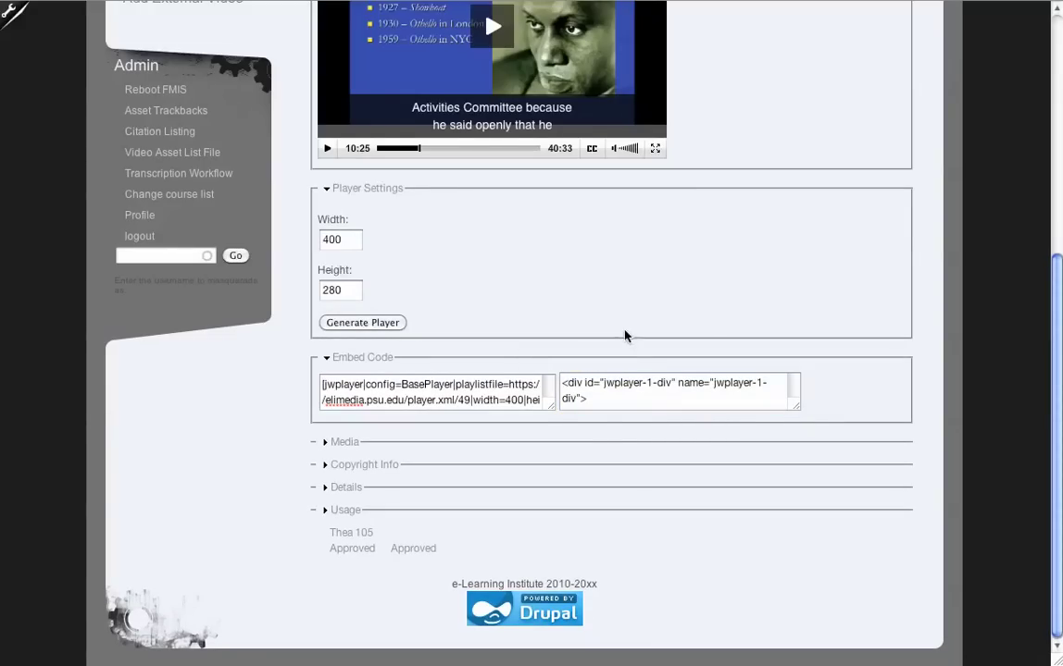
scroll(754, 321, "up", 8)
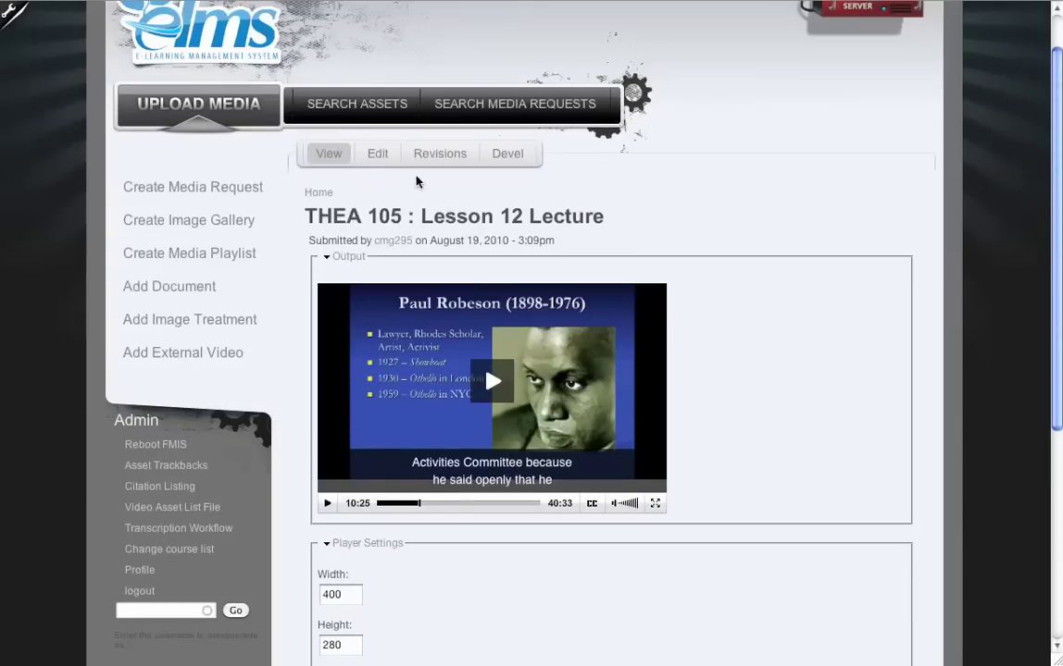
Step: Open the lecture's edit form and review its media files and Files Received status
left_click(378, 153)
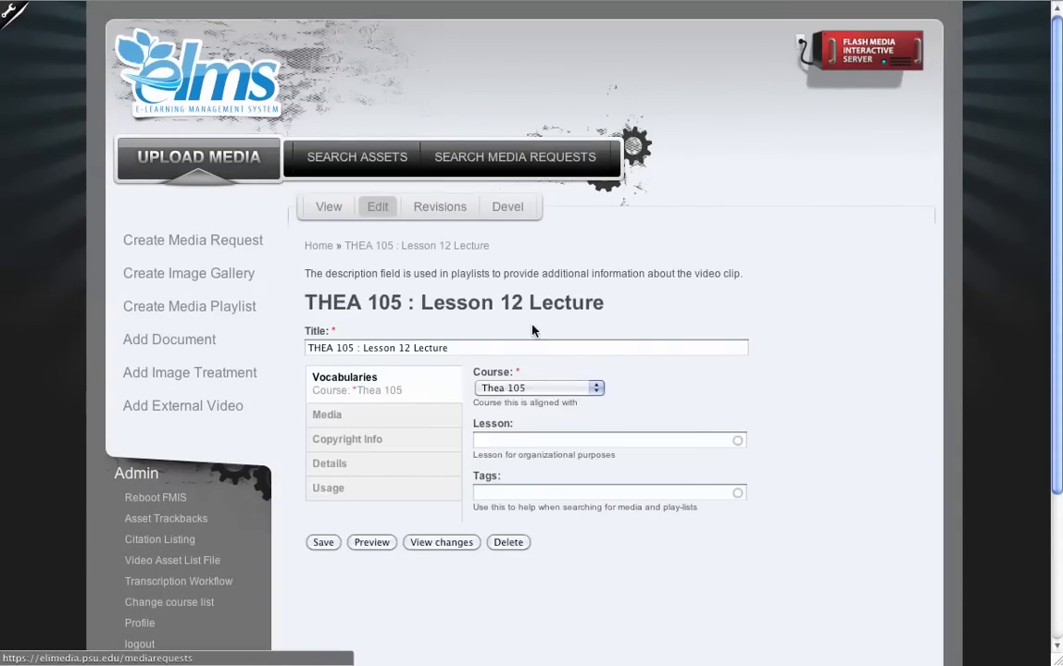
left_click(374, 428)
scroll(771, 261, "down", 10)
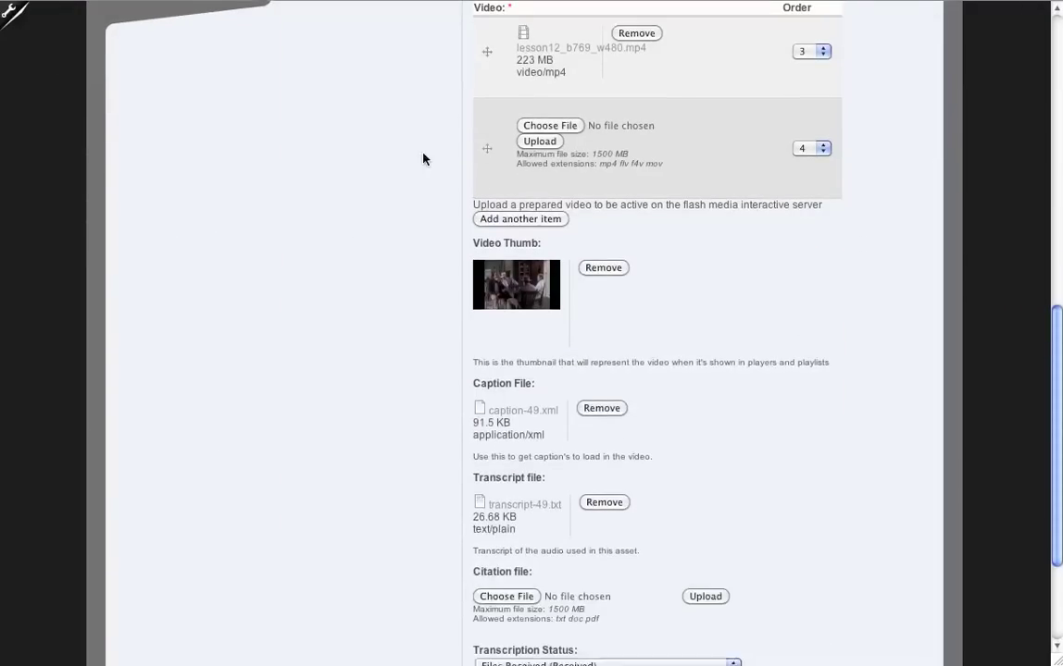
scroll(425, 162, "down", 3)
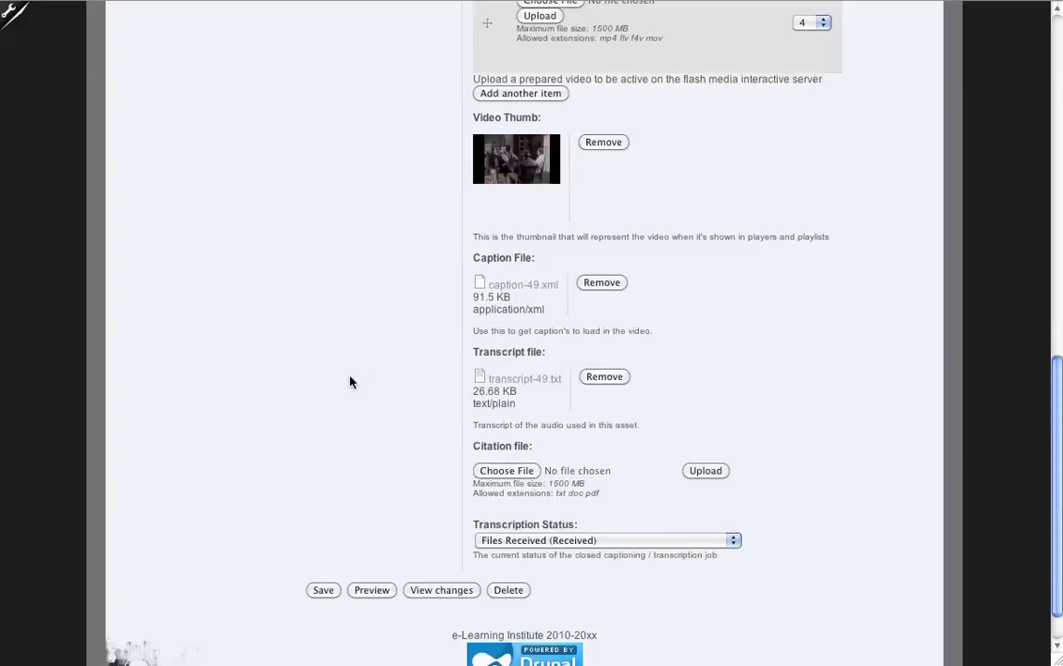
left_click(668, 542)
left_click(696, 542)
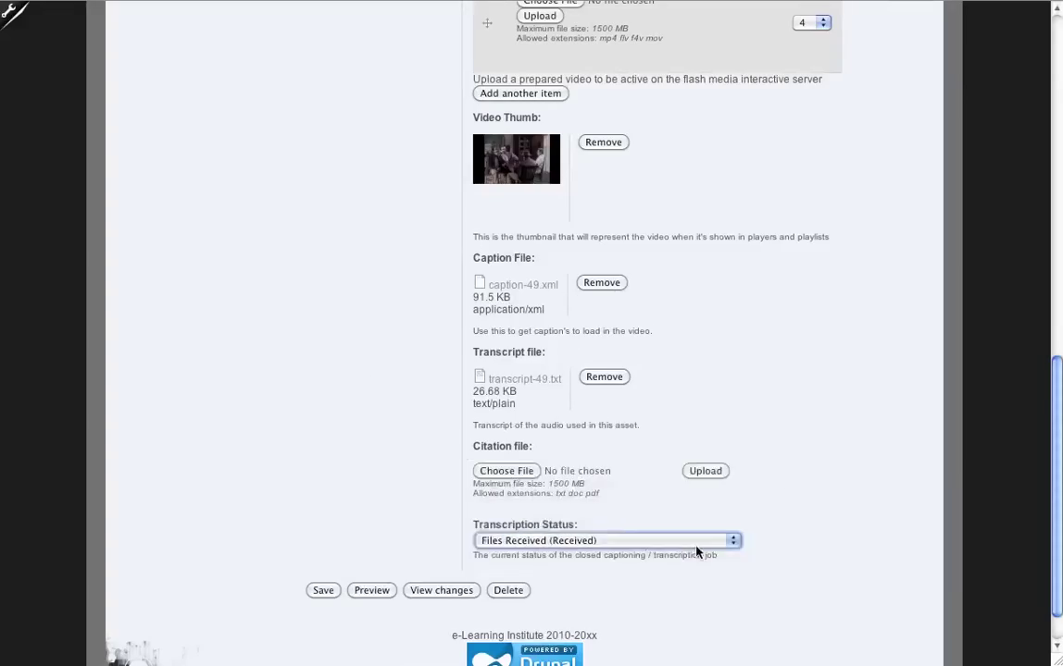
left_click(653, 540)
left_click(663, 596)
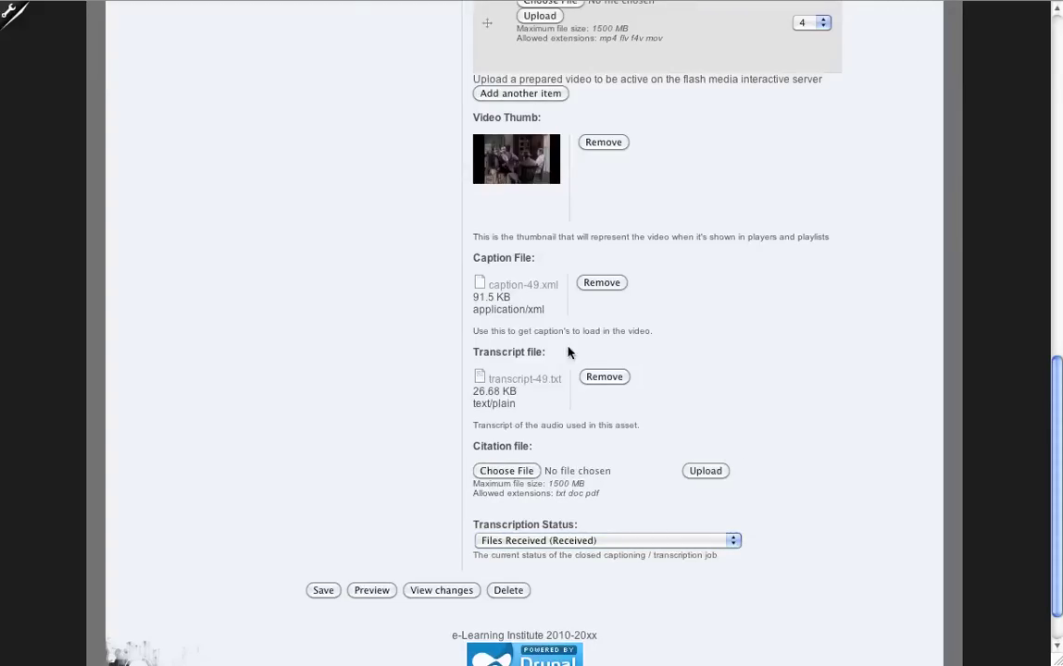
Step: Remove the caption and transcript files, set status to Needs Transcription (Need), and save
left_click(600, 283)
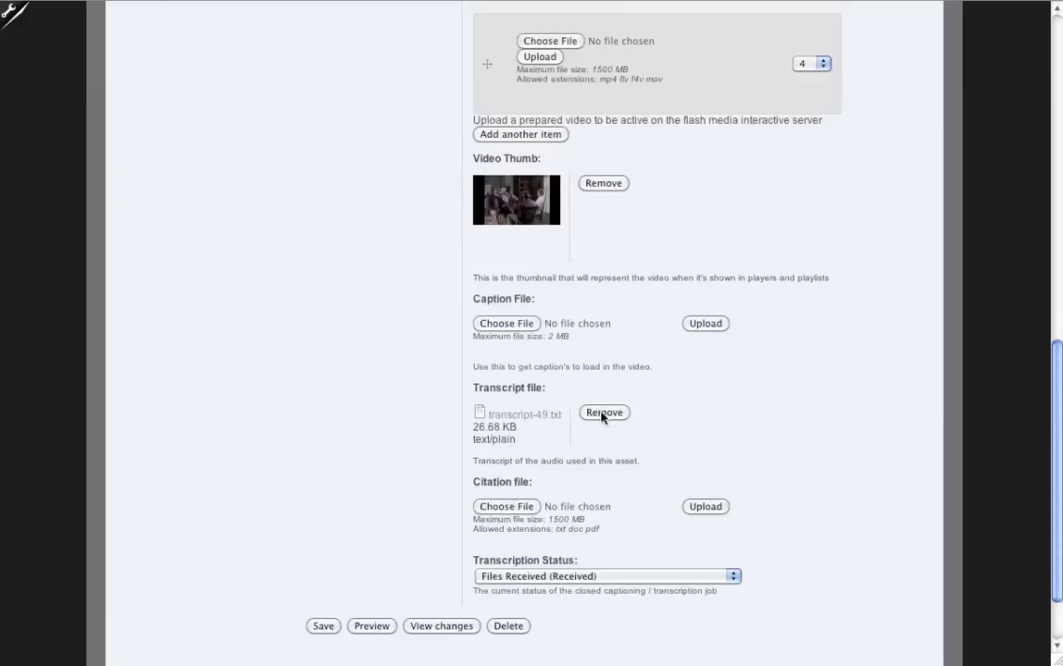
left_click(606, 410)
left_click(570, 585)
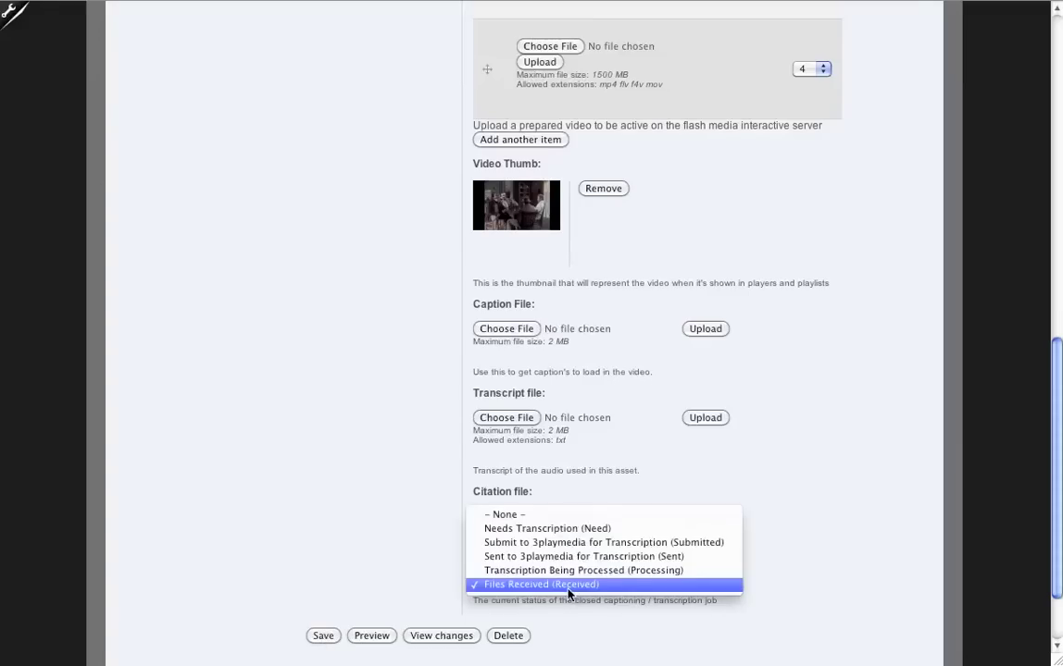
left_click(586, 530)
left_click(332, 637)
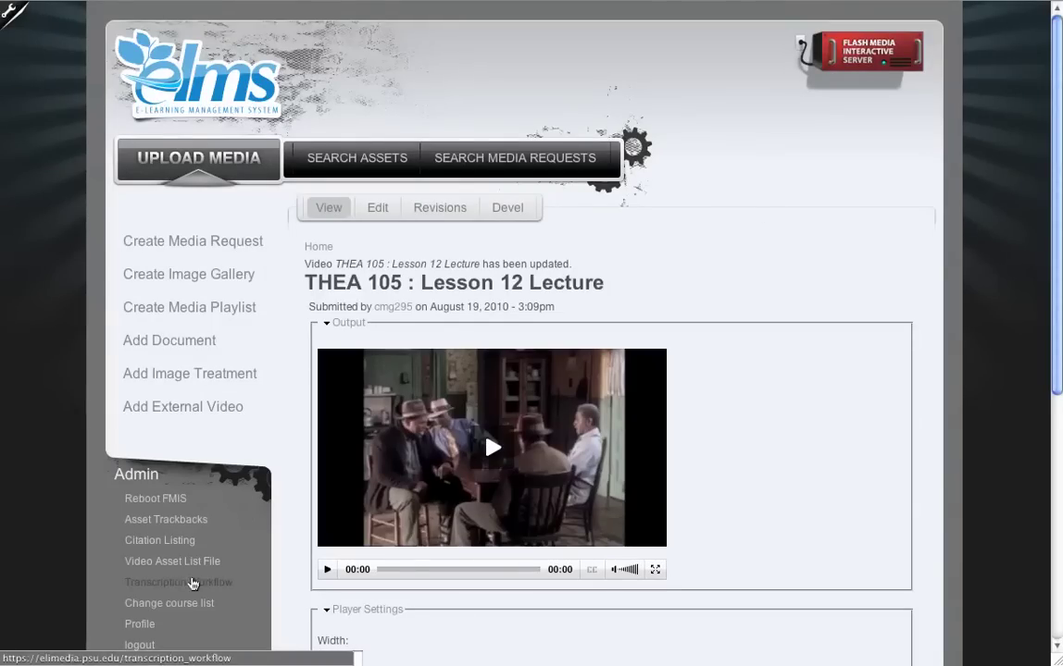
Step: Filter the Transcription Workflow list to Job Status Needs Transcription (Need)
left_click(192, 583)
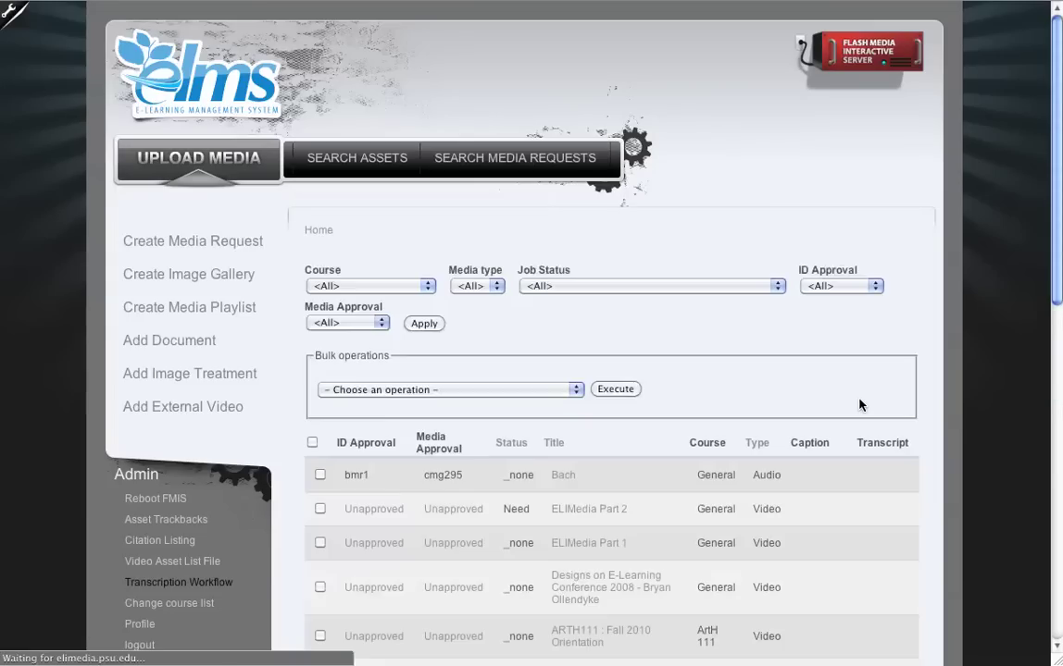
left_click(625, 295)
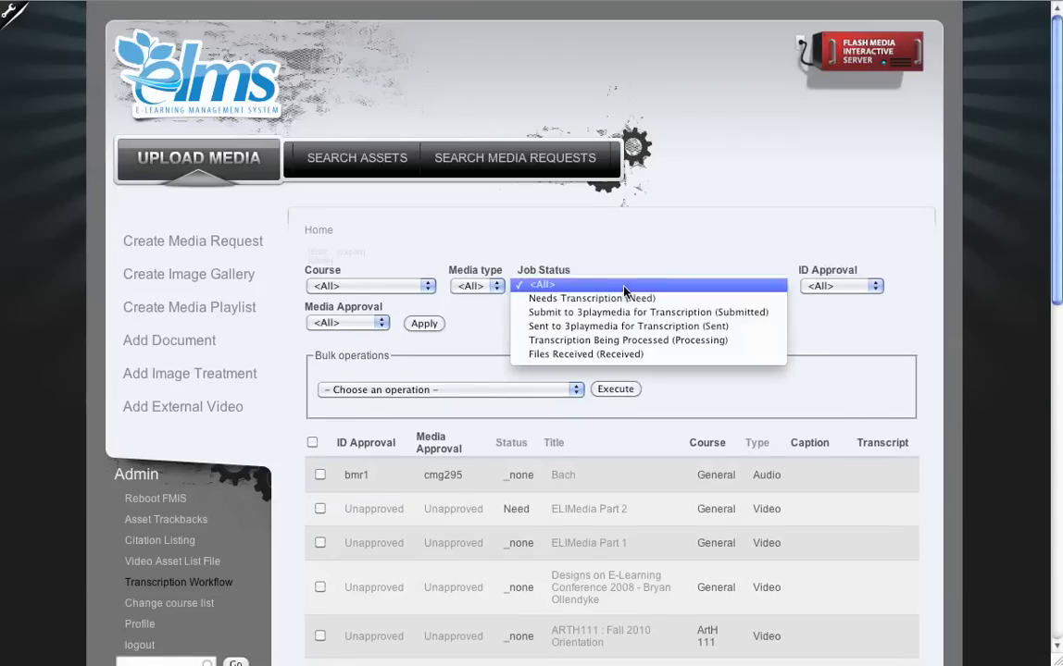
scroll(648, 240, "down", 2)
left_click(654, 231)
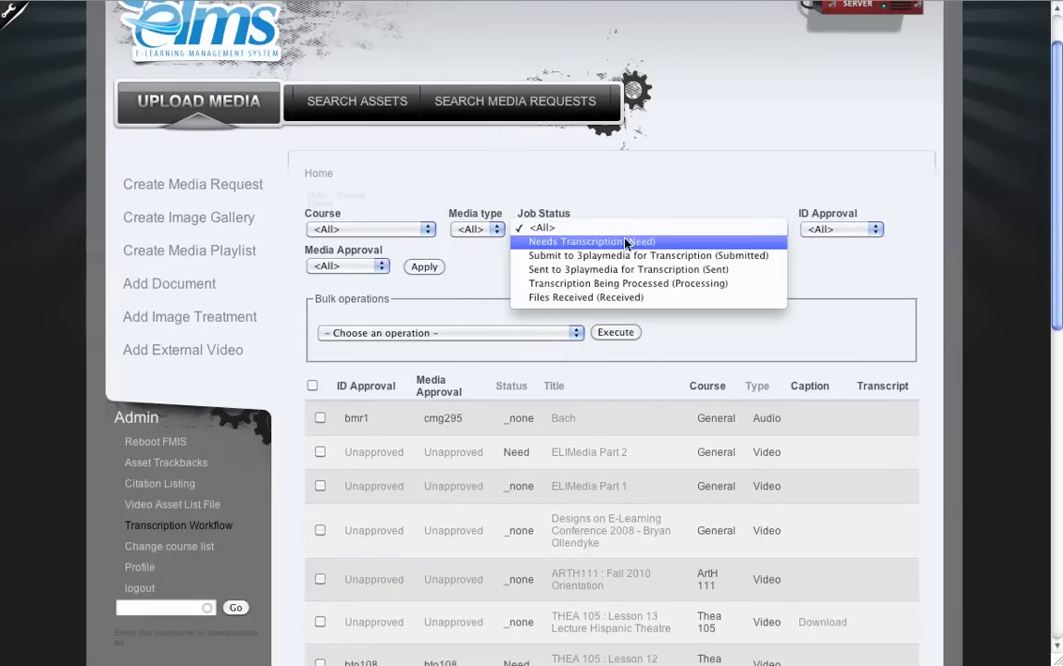
left_click(550, 242)
left_click(424, 266)
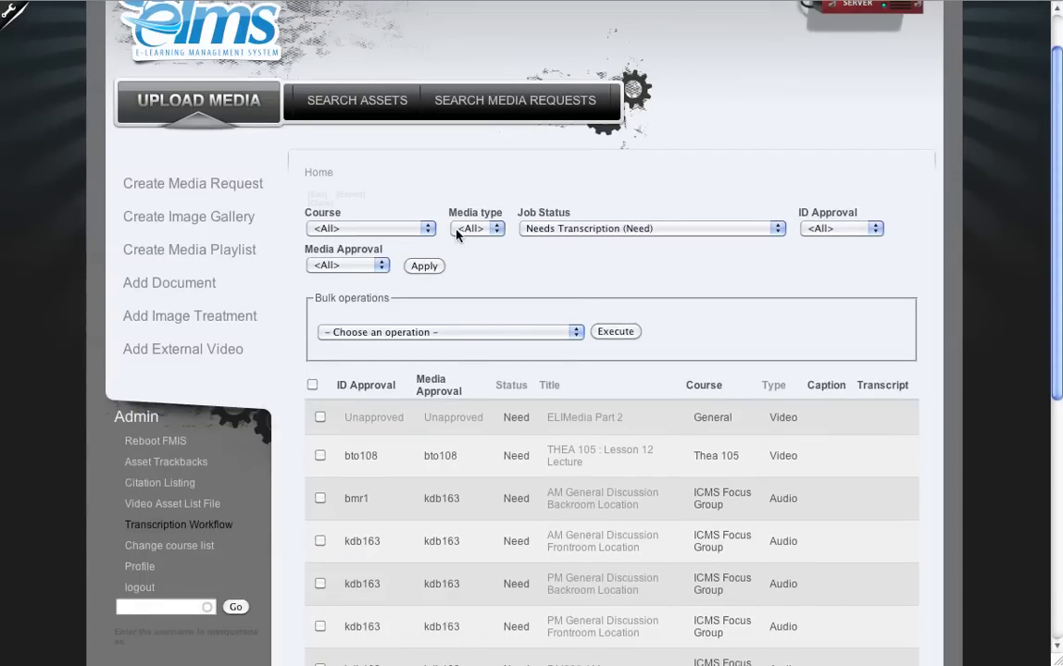
Step: Limit the workflow list to Video media and review the bulk operations without choosing one
left_click(457, 232)
left_click(471, 253)
left_click(423, 268)
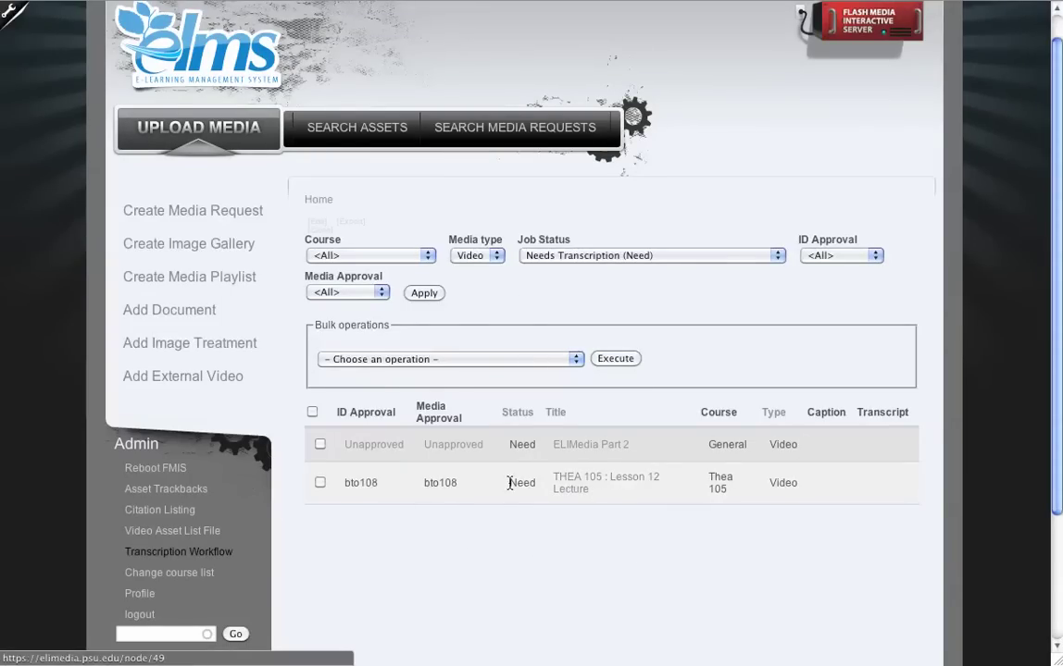
left_click(418, 360)
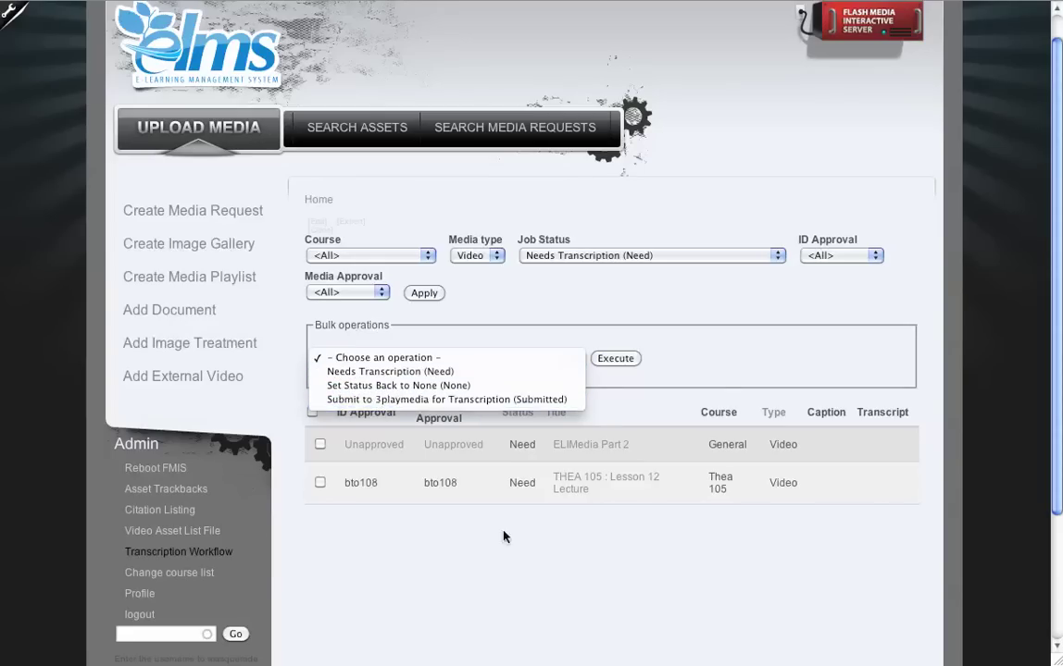
left_click(592, 545)
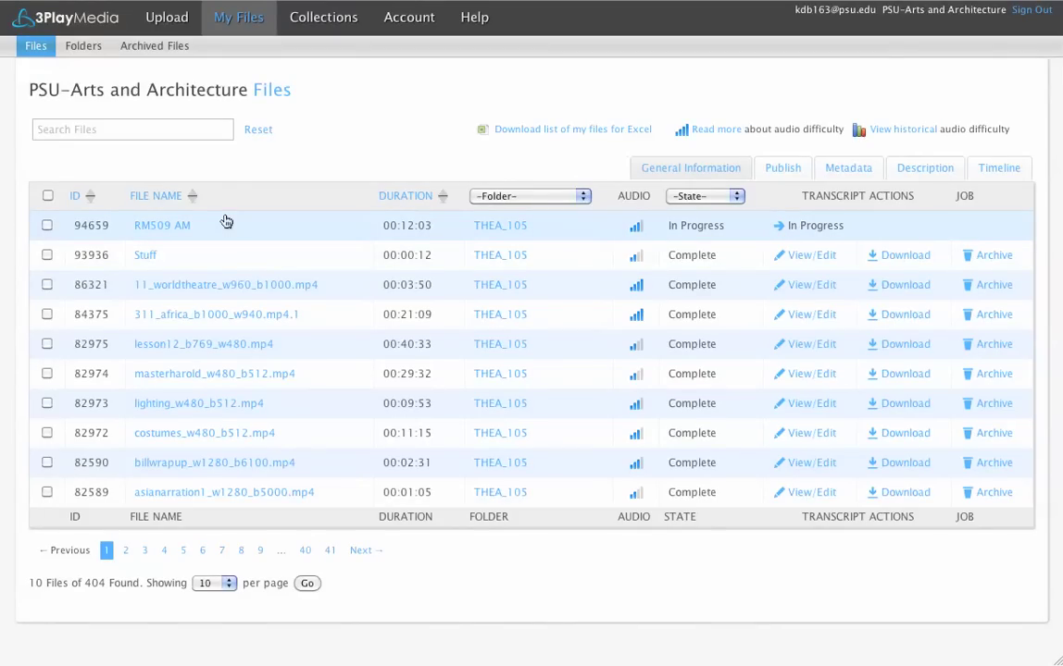
Step: Check in 3Play Media that lesson12_b769_w480.mp4 has VideoID 49 in its metadata
left_click(168, 351)
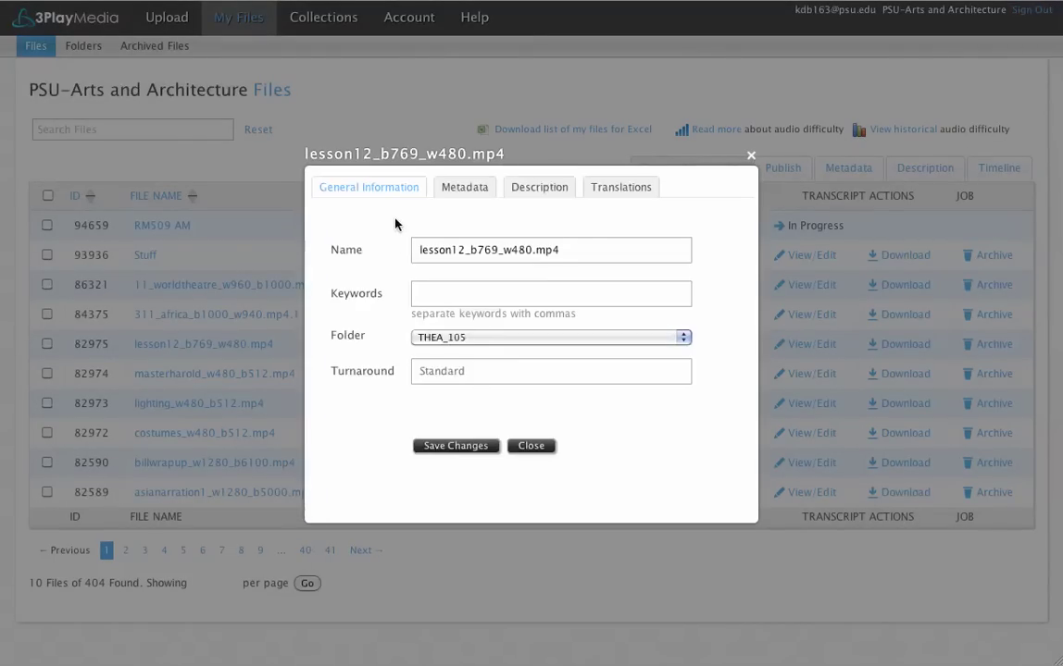
left_click(452, 197)
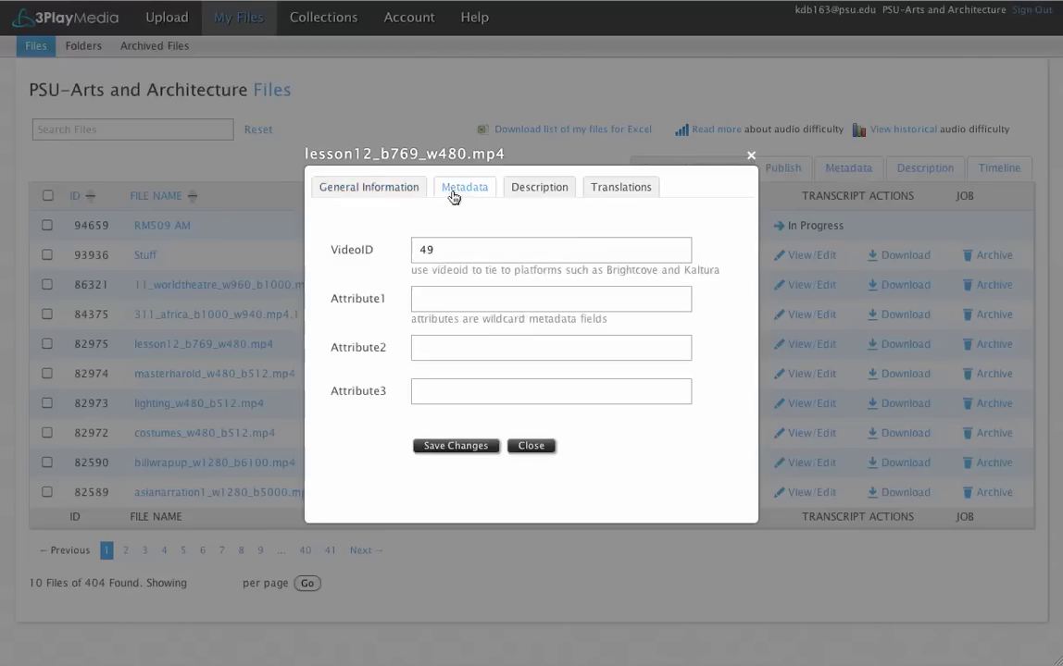
double_click(430, 252)
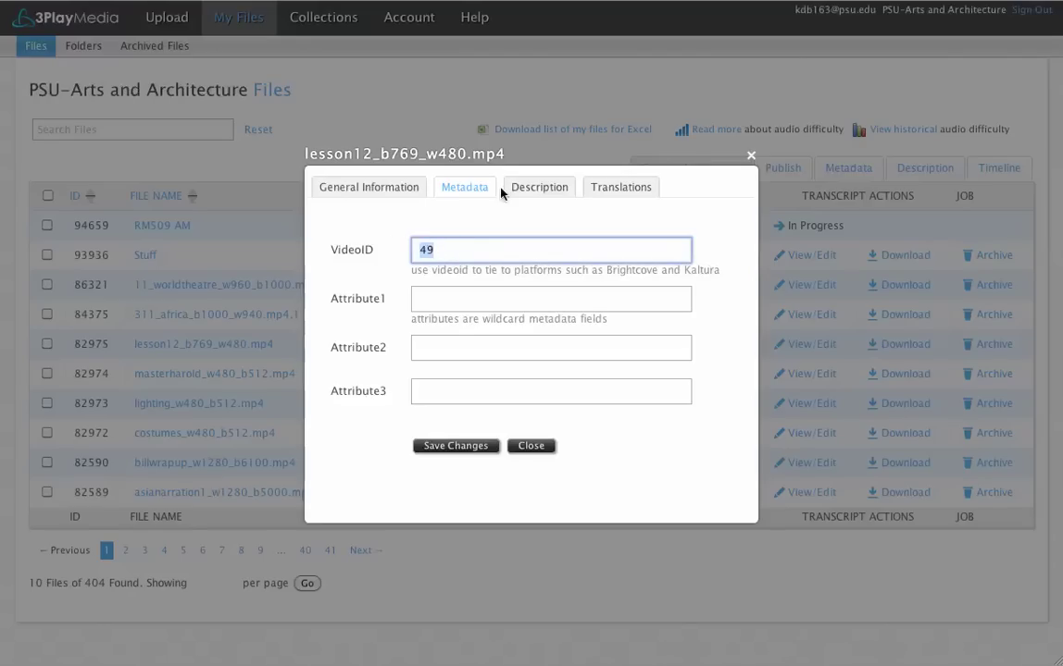
left_click(751, 156)
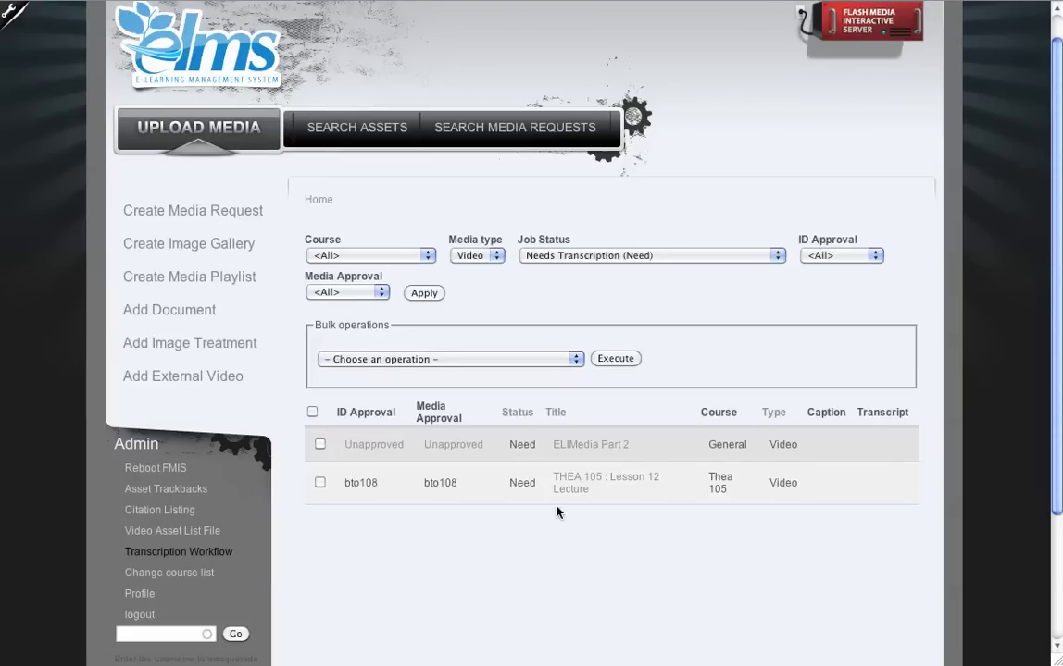
Step: Dismiss the workflow list's bulk operations without choosing an action
left_click(438, 354)
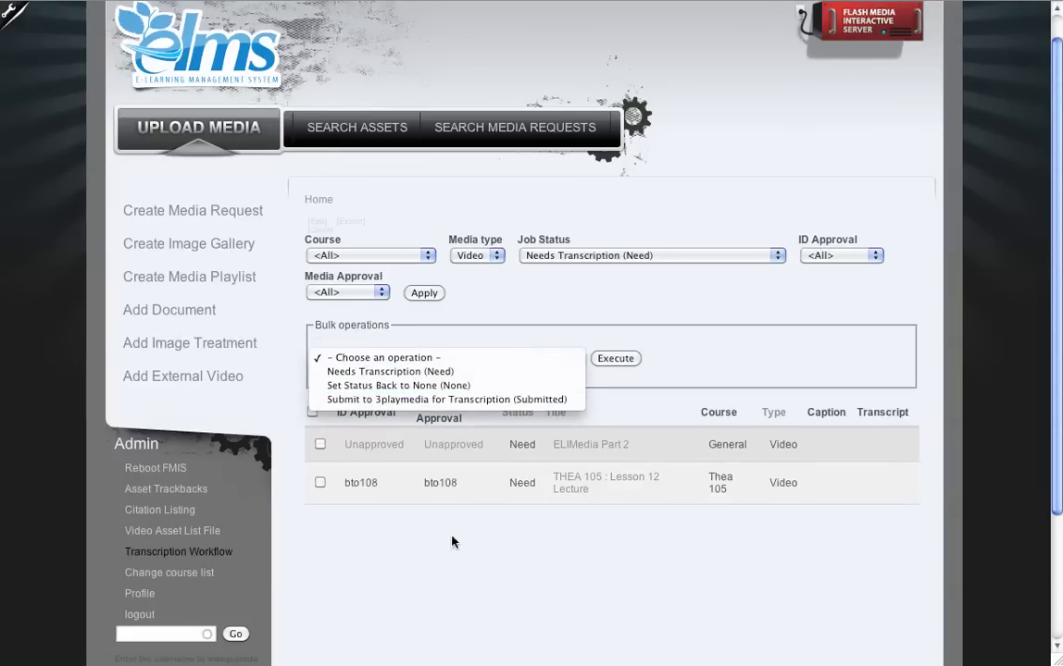
left_click(531, 579)
left_click(530, 580)
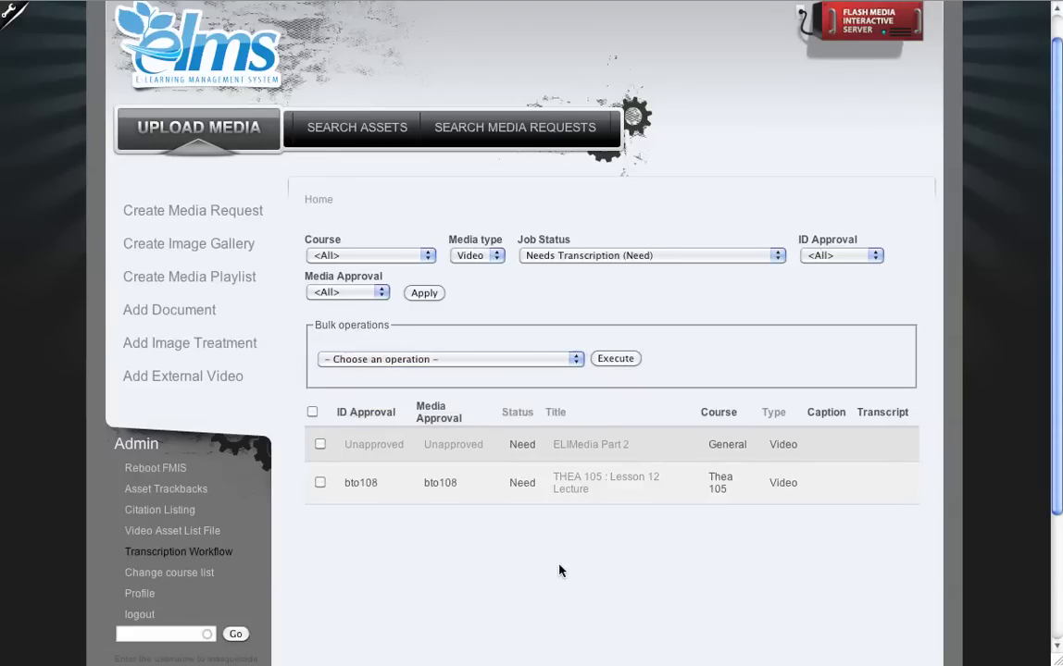
Step: Open the Lesson 12 Lecture's edit form, leaving its status at Needs Transcription
left_click(574, 489)
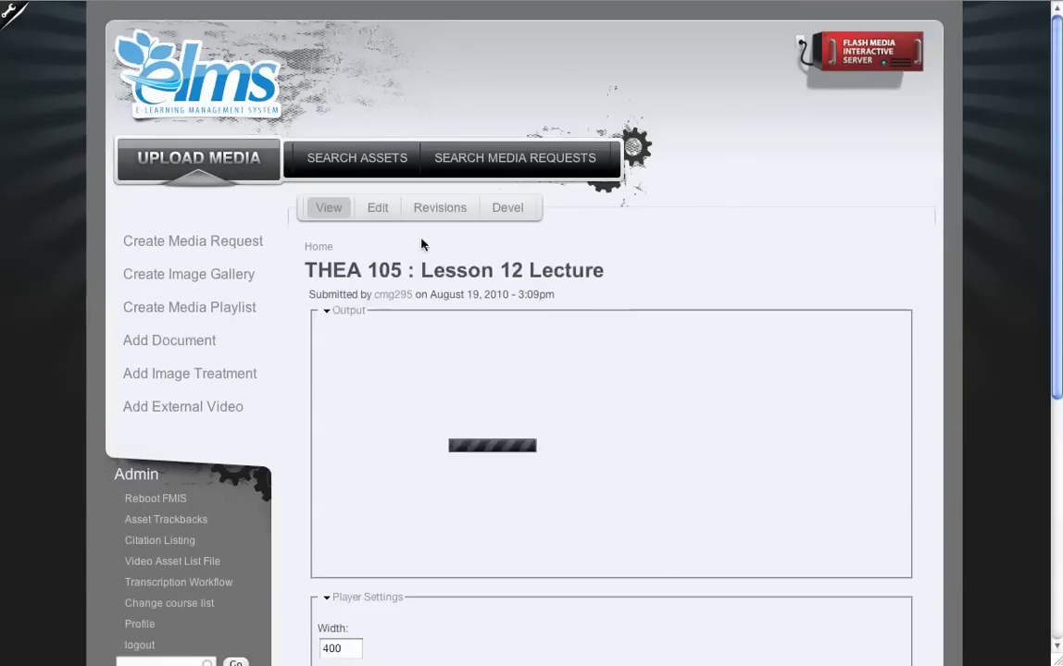
left_click(382, 212)
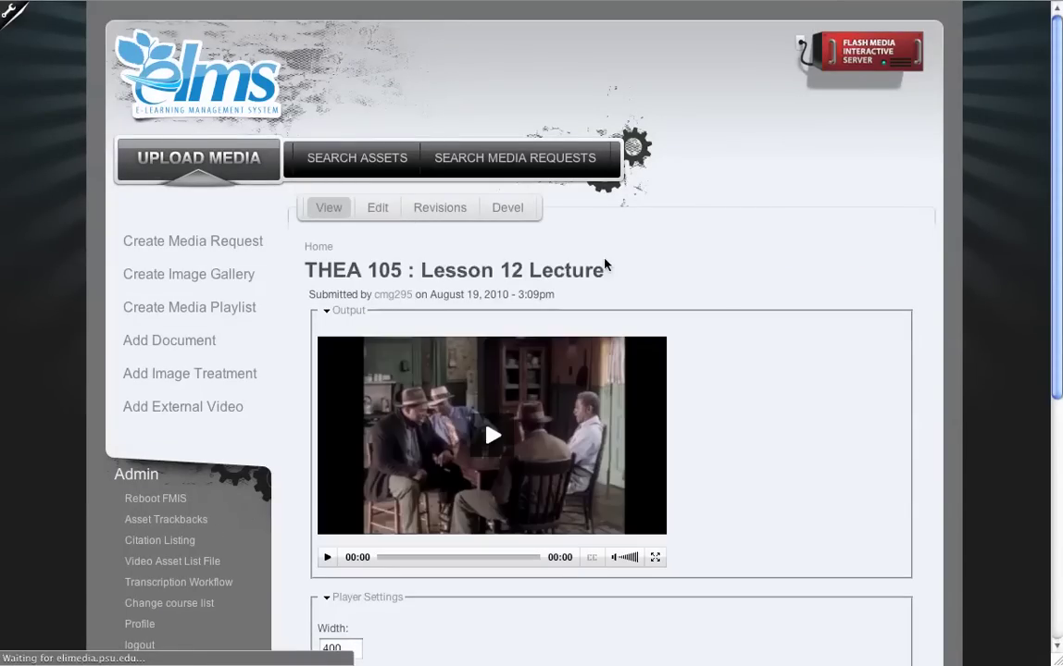
scroll(823, 320, "down", 2)
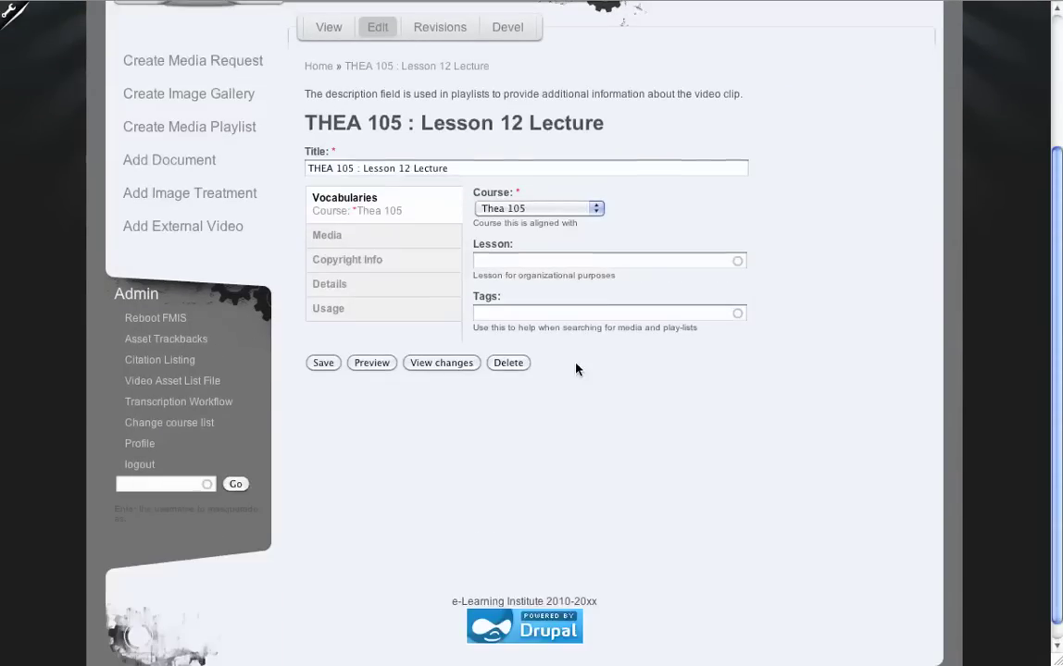
left_click(335, 233)
scroll(673, 276, "down", 8)
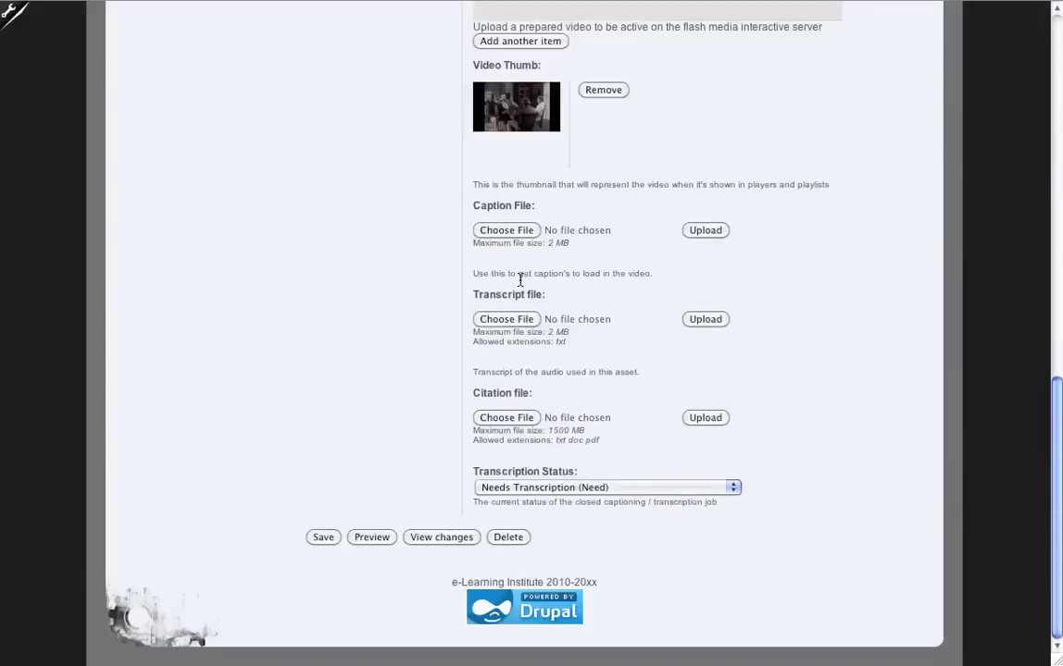
left_click(654, 481)
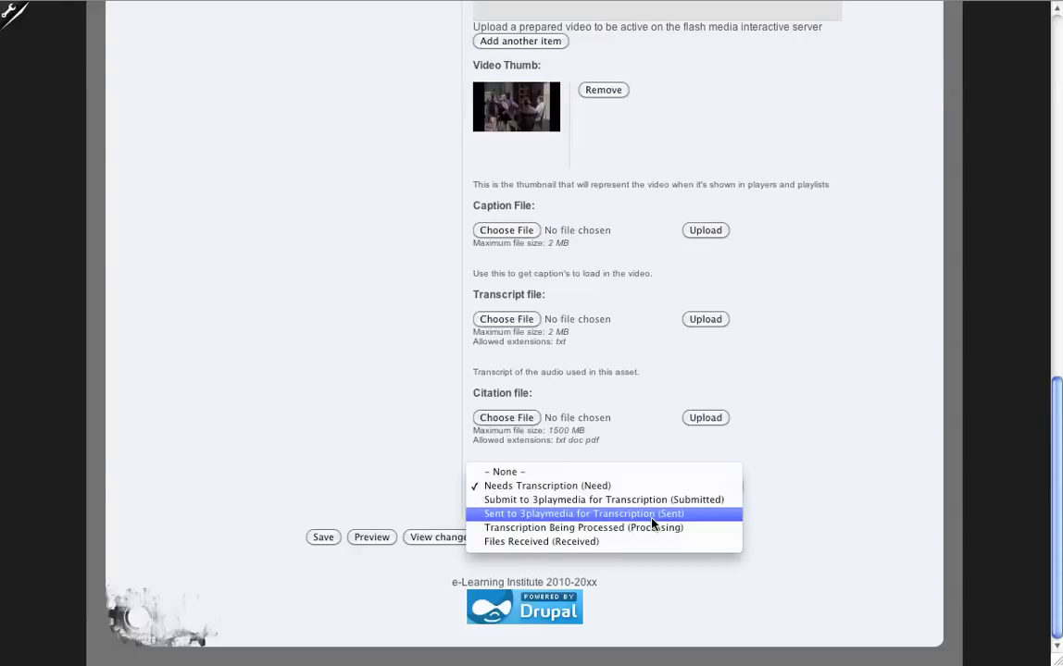
left_click(783, 484)
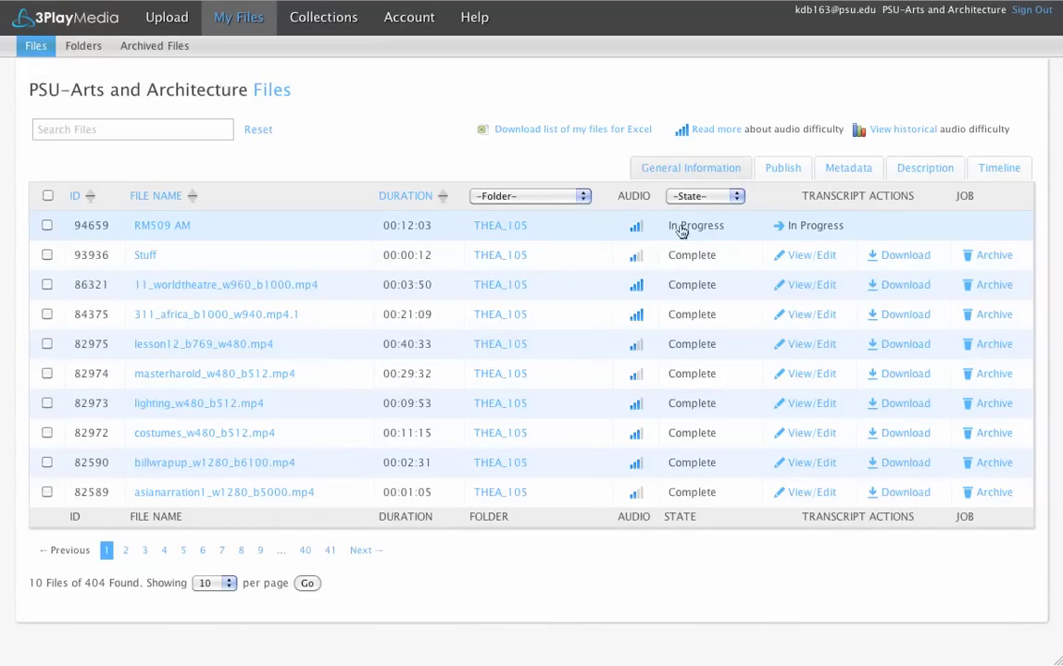
Step: Leave 3Play's State filter at -State- and confirm lesson12_b769_w480.mp4 shows Complete
left_click(699, 196)
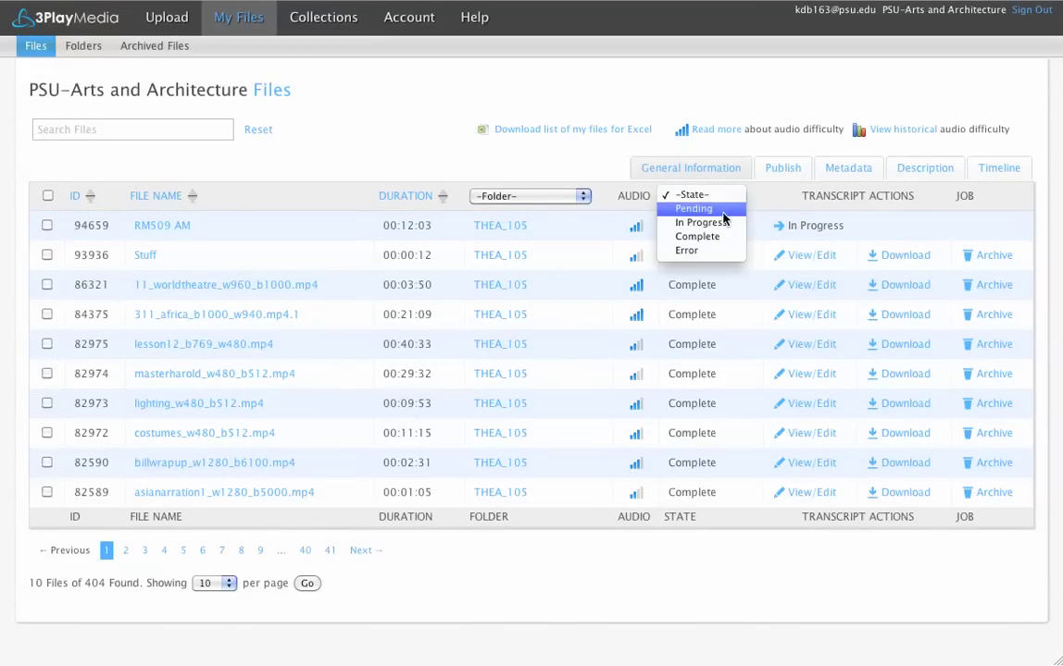
left_click(784, 212)
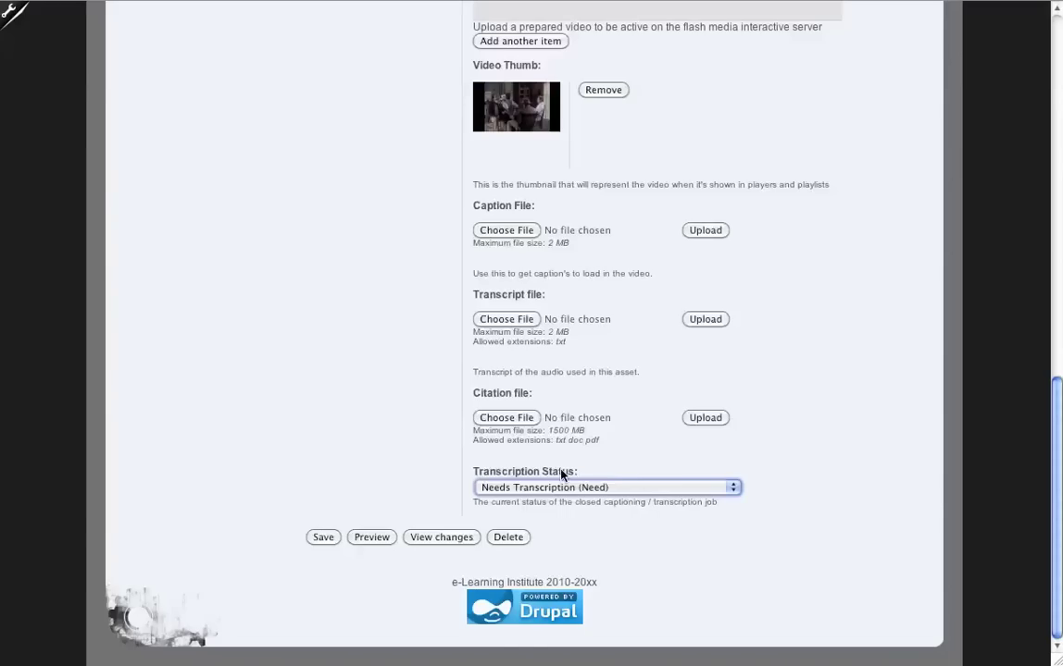
Step: Set transcription status to 'Transcription Being Processed (Processing)' and save the lecture
left_click(600, 486)
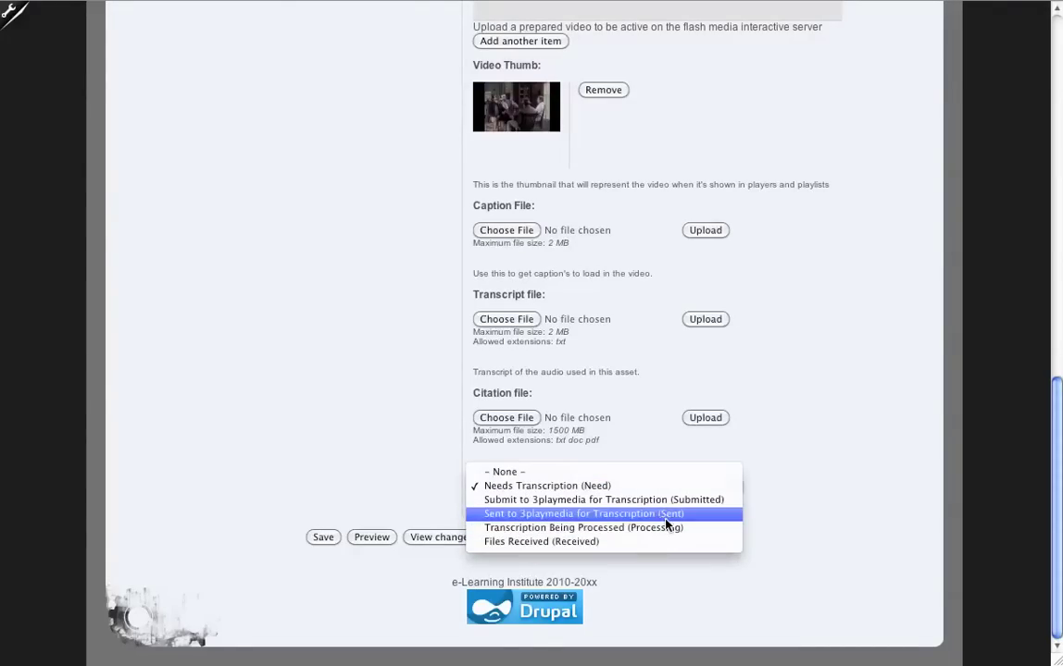
left_click(611, 534)
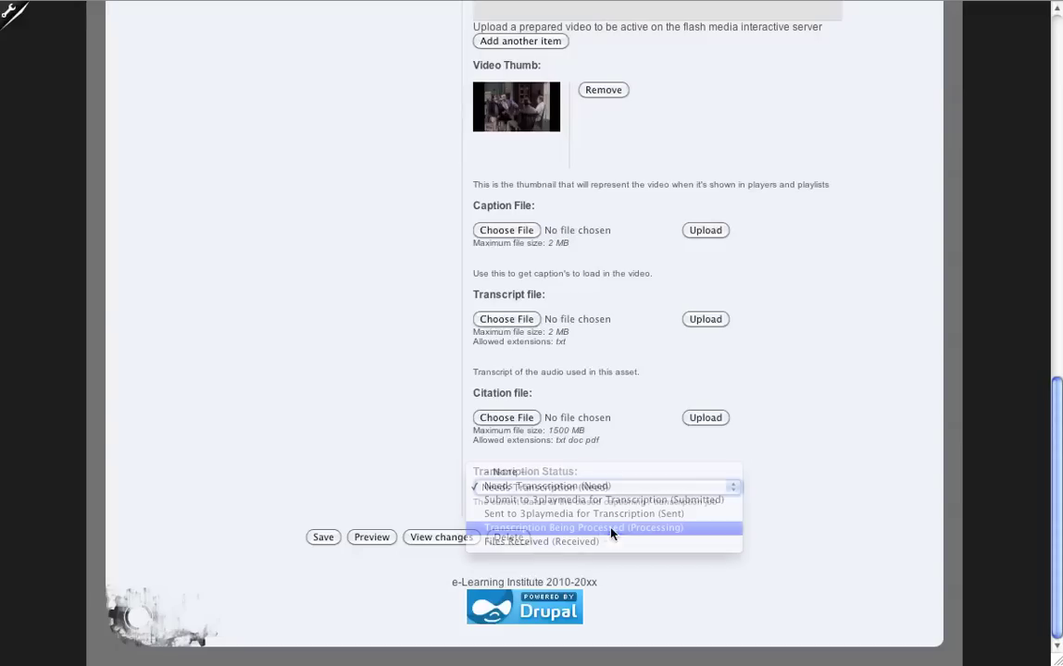
left_click(321, 539)
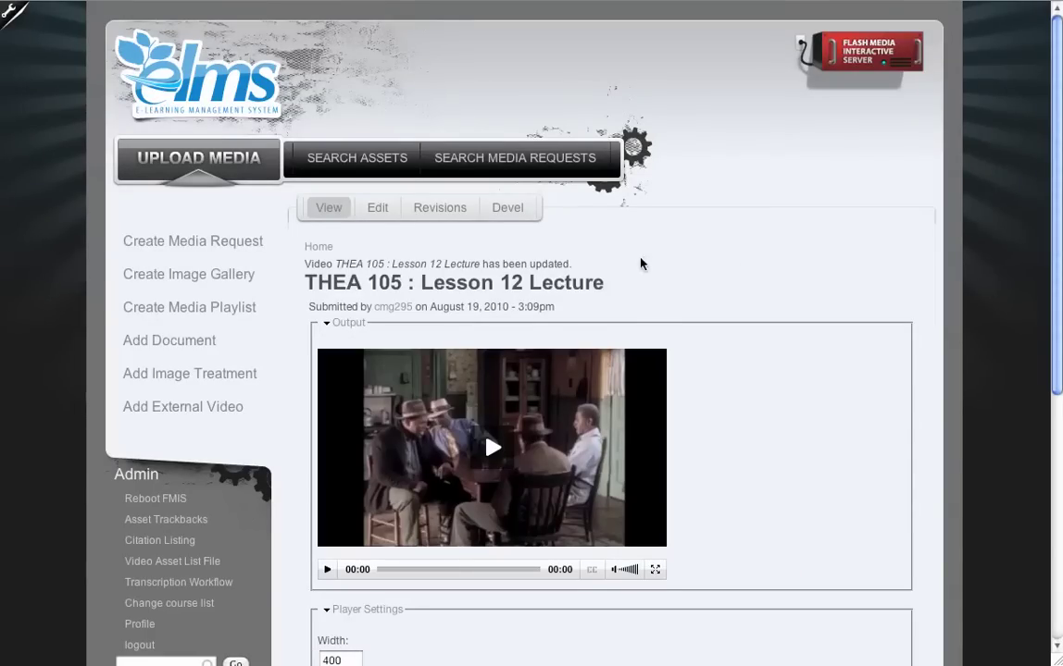
Step: Run cron from the Devel panel's Other tools
left_click(16, 17)
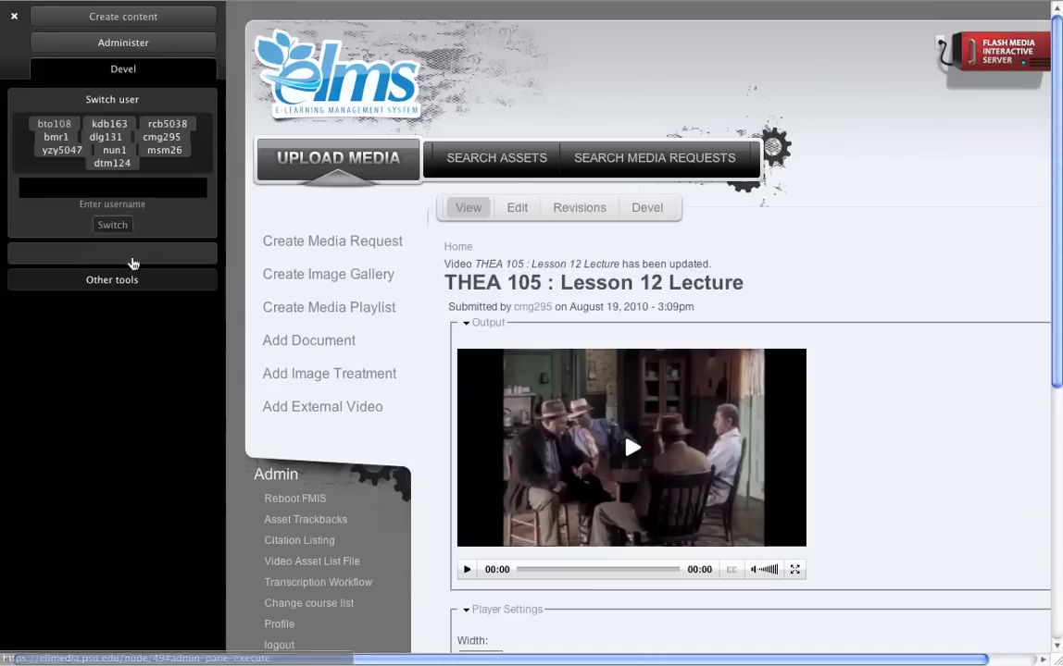
left_click(119, 278)
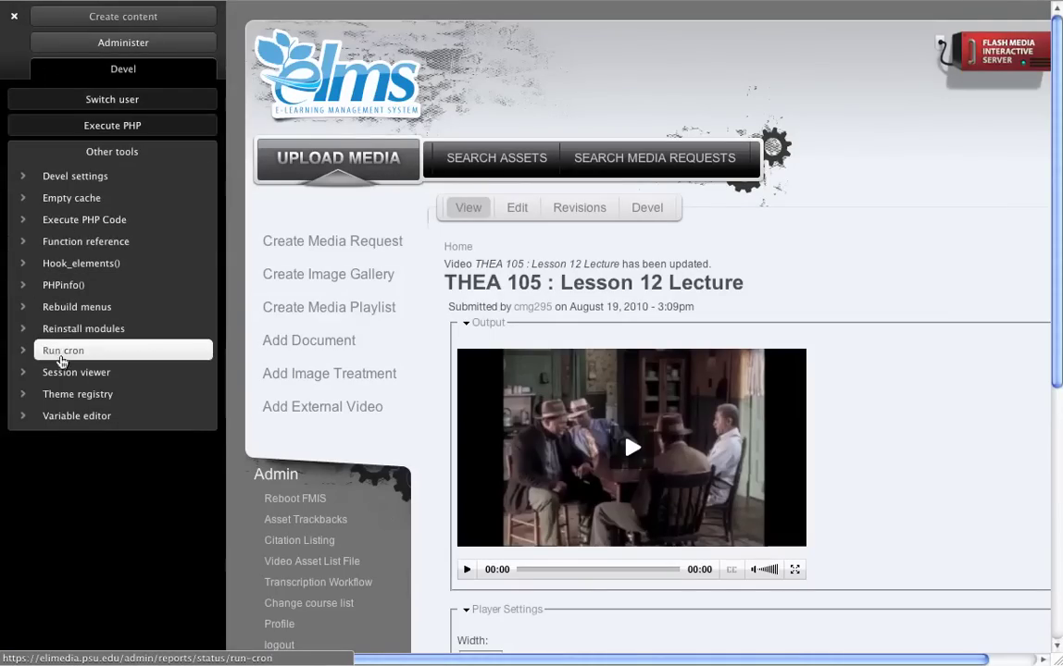
left_click(13, 18)
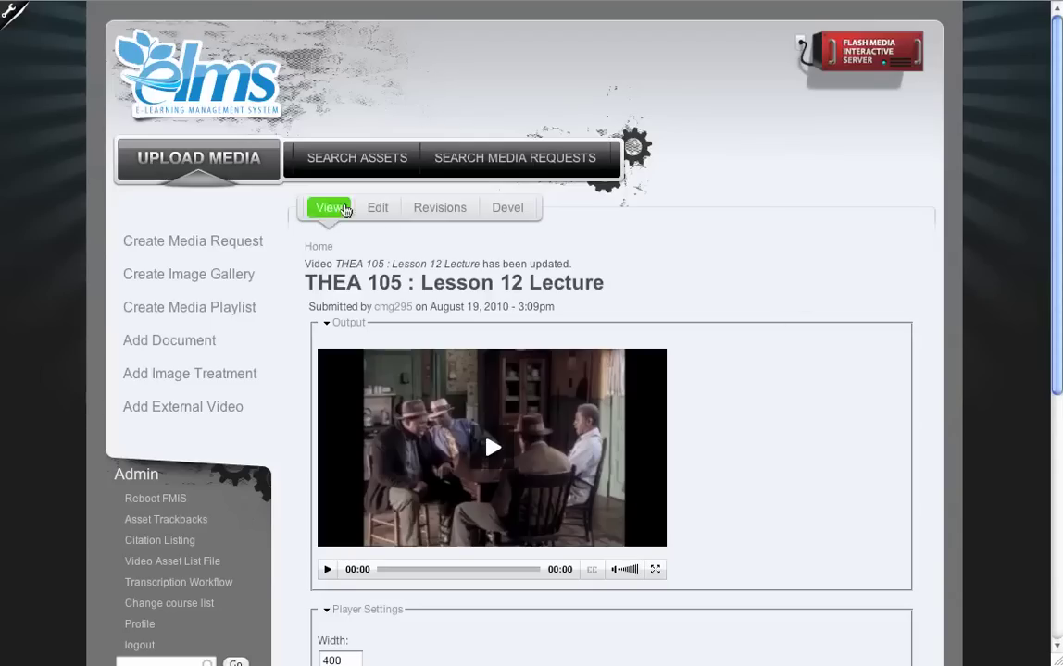
Step: Re-save the Lesson 12 Lecture with caption-49.xml and transcript-49.txt attached, adding no new file
left_click(377, 208)
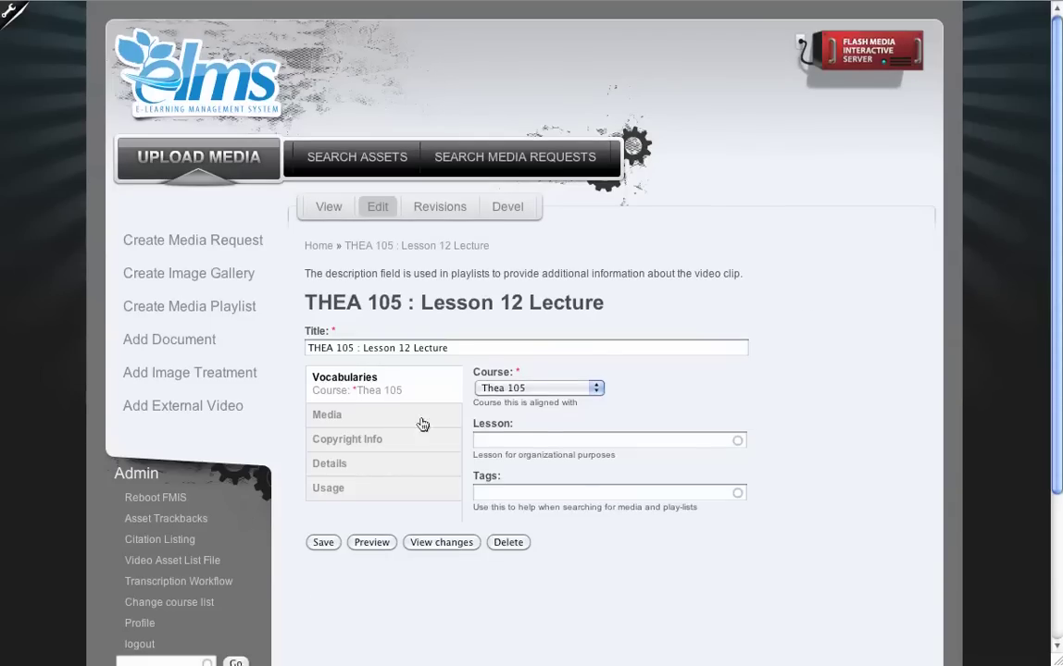
left_click(419, 418)
scroll(773, 289, "down", 10)
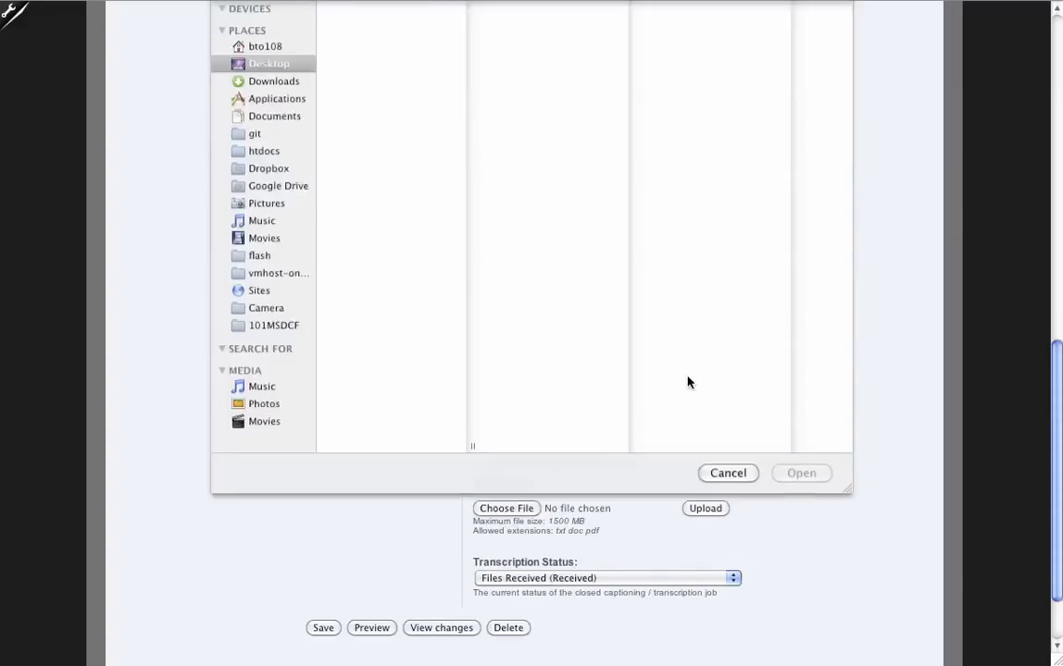
left_click(728, 512)
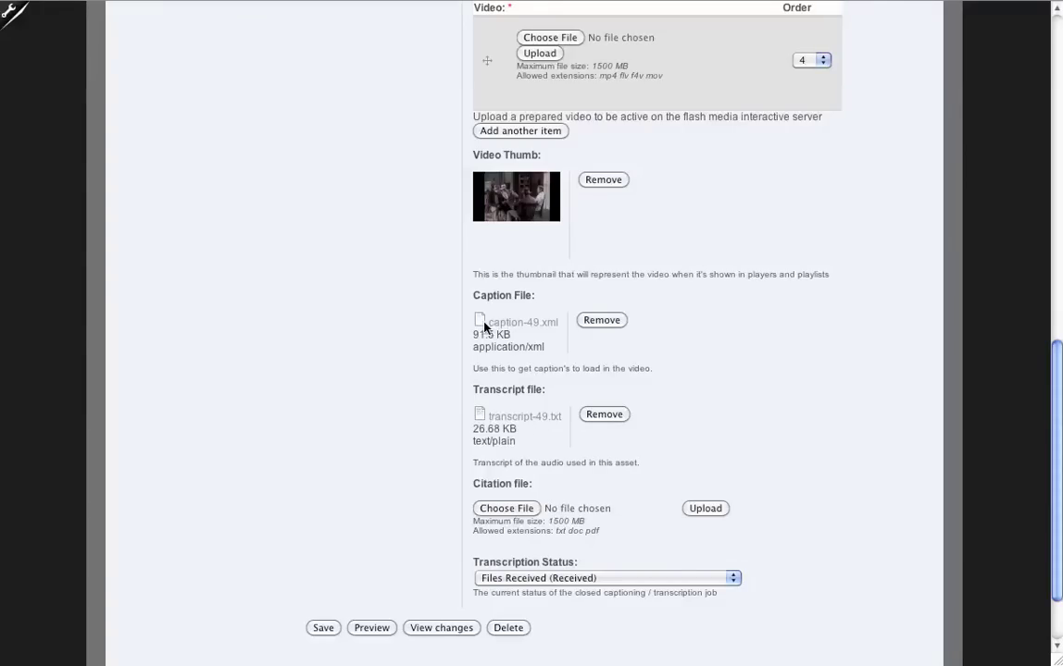
left_click(321, 627)
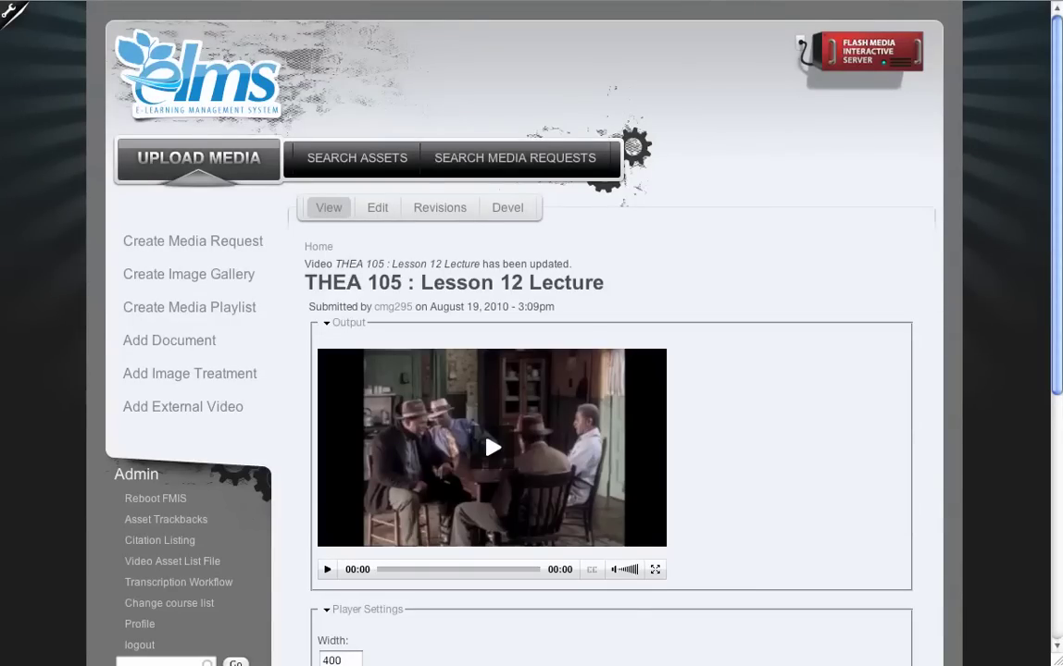
Step: Play the lecture and pause on the captioned Minstrelsy slide at 07:19 of 40:33
scroll(696, 457, "down", 2)
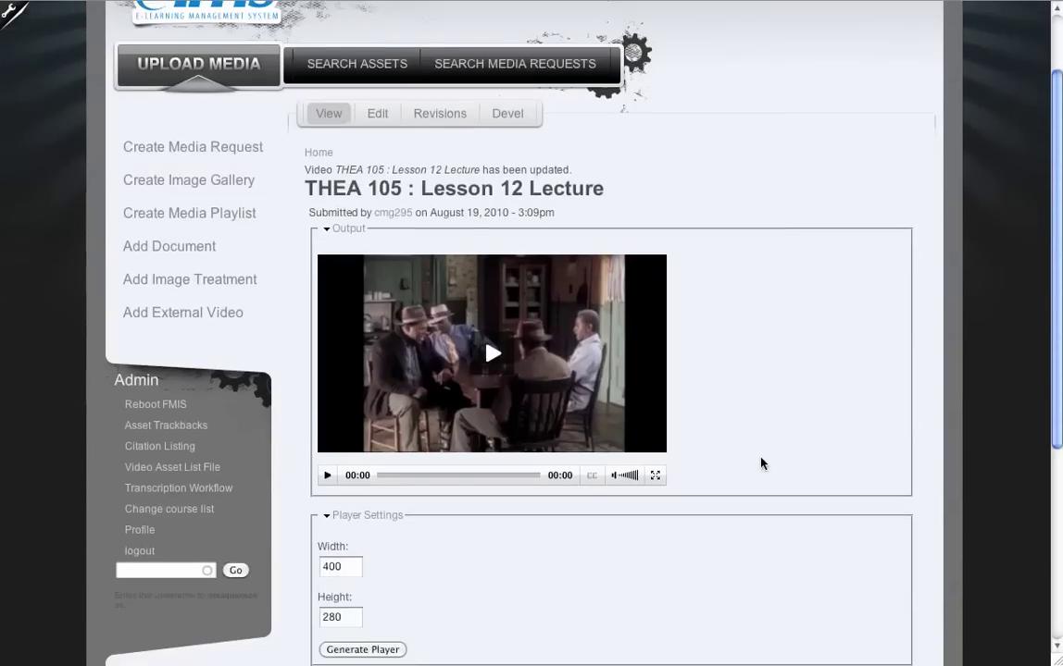
scroll(741, 445, "up", 2)
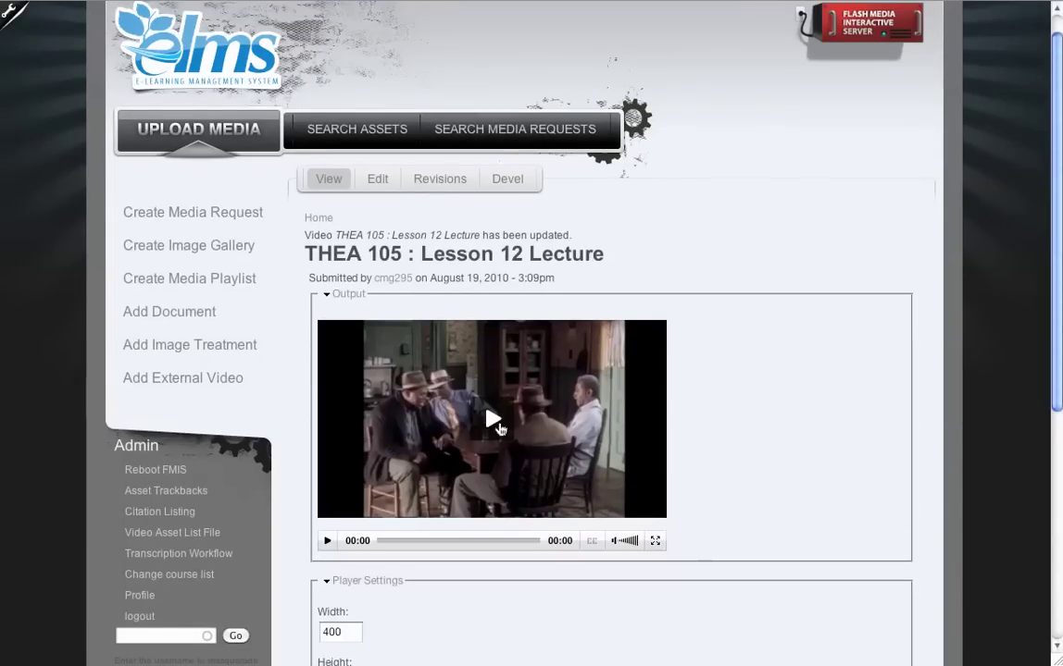
left_click(491, 422)
scroll(700, 418, "down", 2)
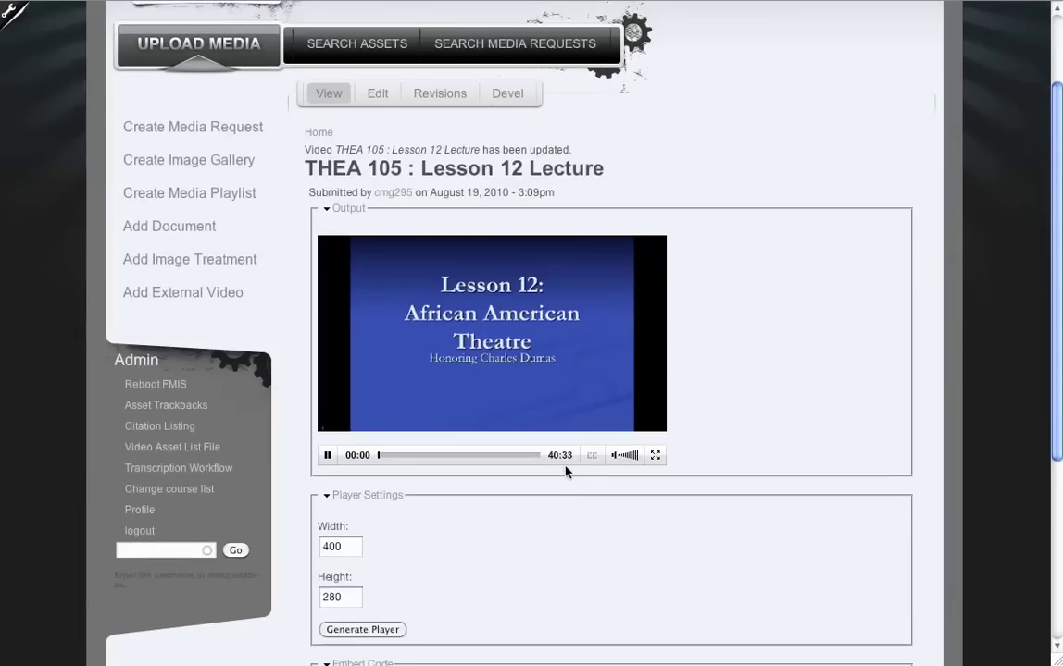
left_click(407, 456)
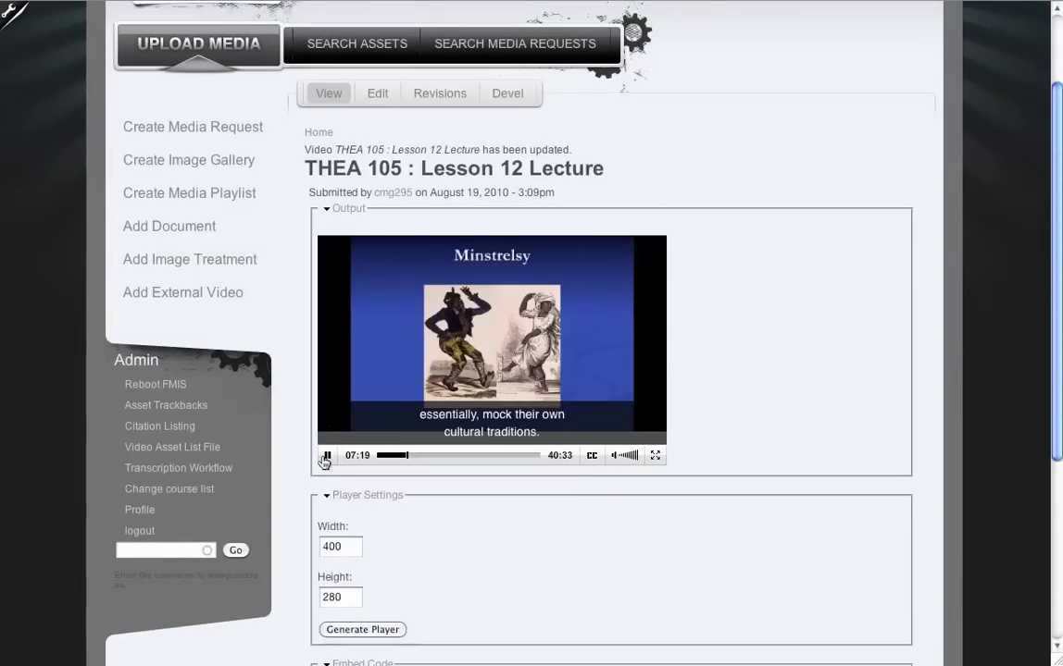
left_click(326, 456)
Step: Select all of the video's embed code, then clear the selection
scroll(727, 355, "down", 2)
scroll(715, 350, "down", 2)
left_click(447, 523)
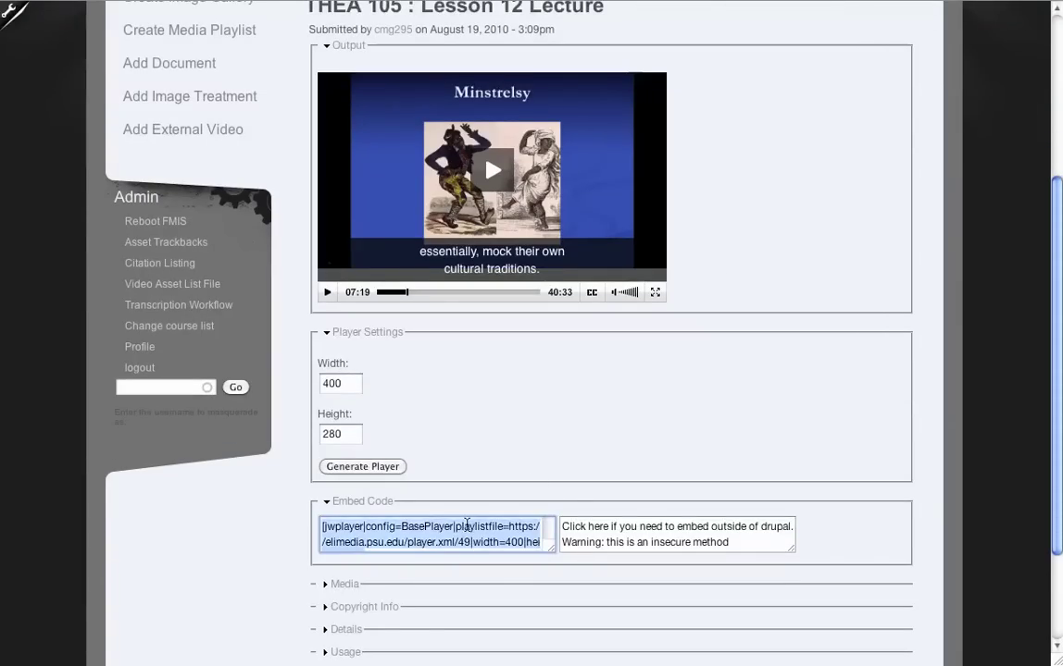
left_click(704, 396)
scroll(704, 404, "up", 2)
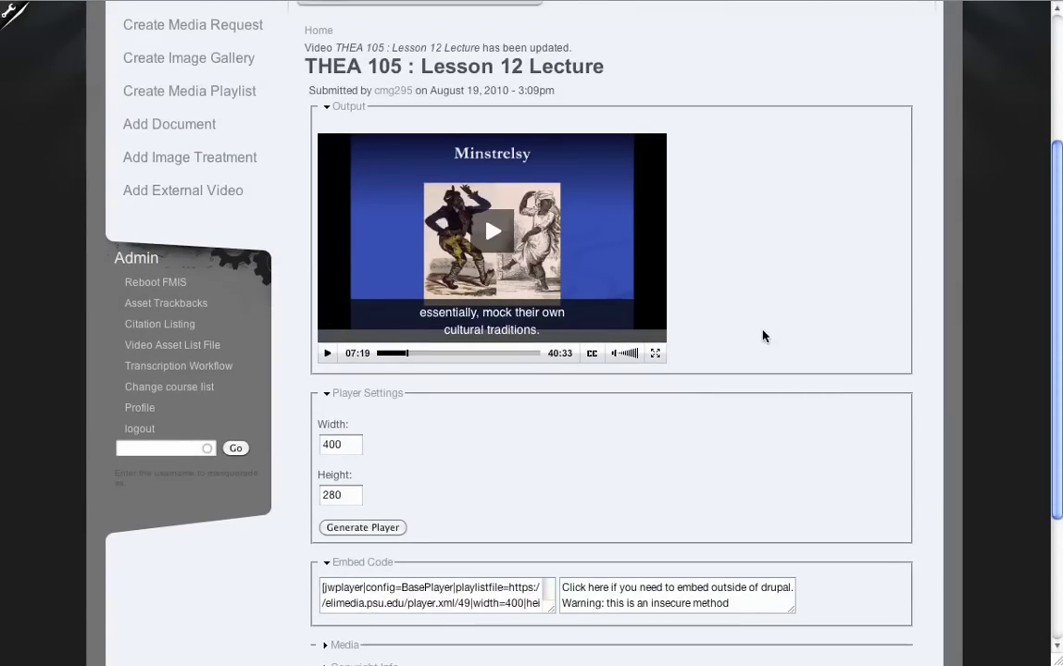
scroll(785, 324, "down", 1)
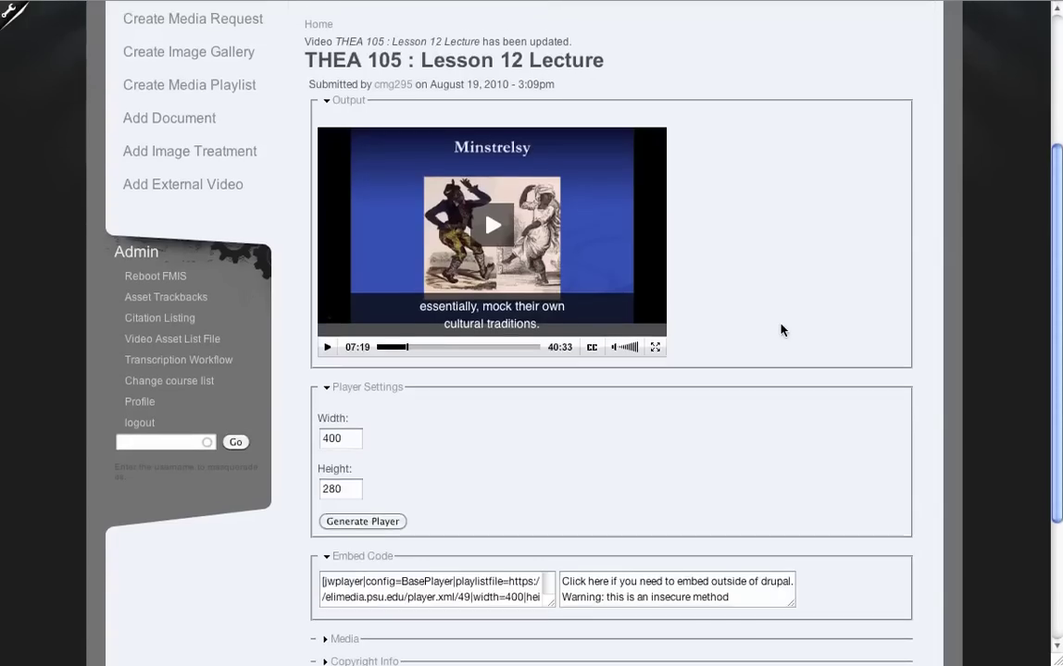